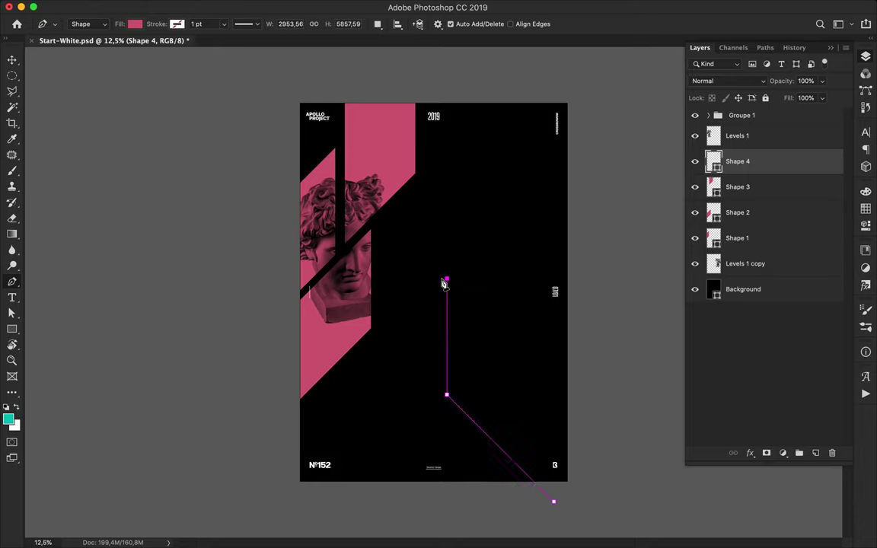
Complete the pink slanted shape at the poster's lower right and move the layers Shape 1 through Shape 4 below Levels 1 copy.
click(578, 411)
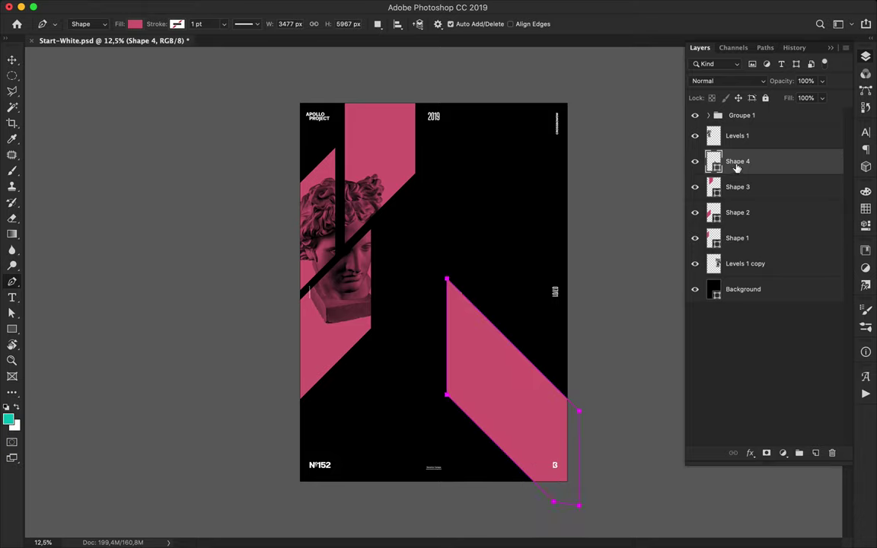
double_click(736, 242)
shift+click(749, 165)
drag(750, 171, 755, 277)
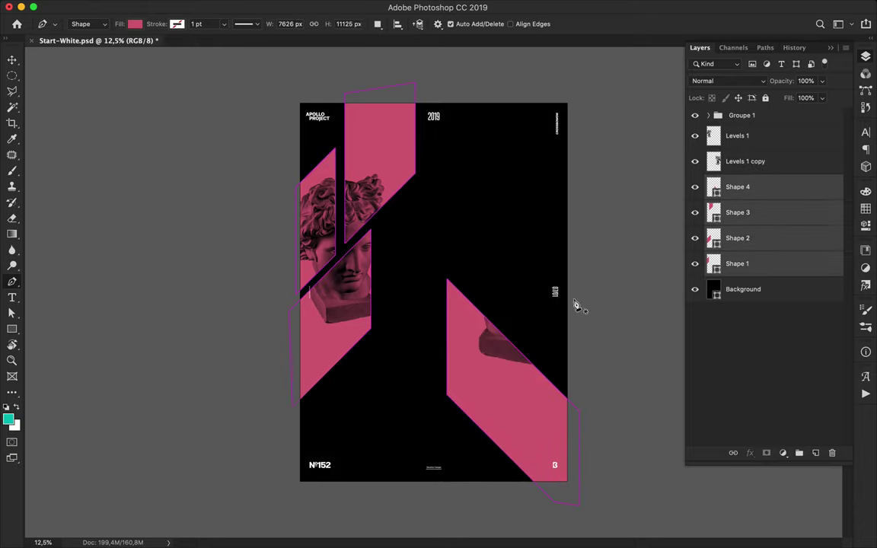
click(525, 94)
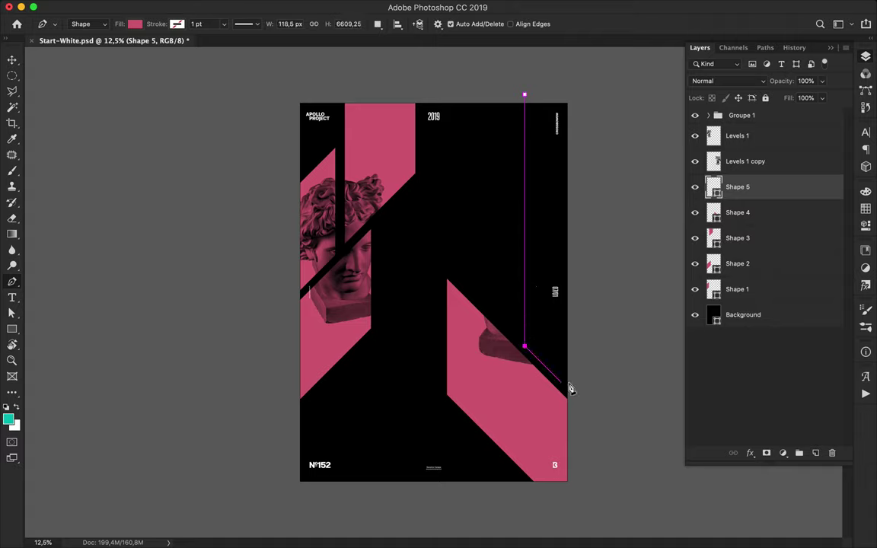
key(super+z)
key(super+z)
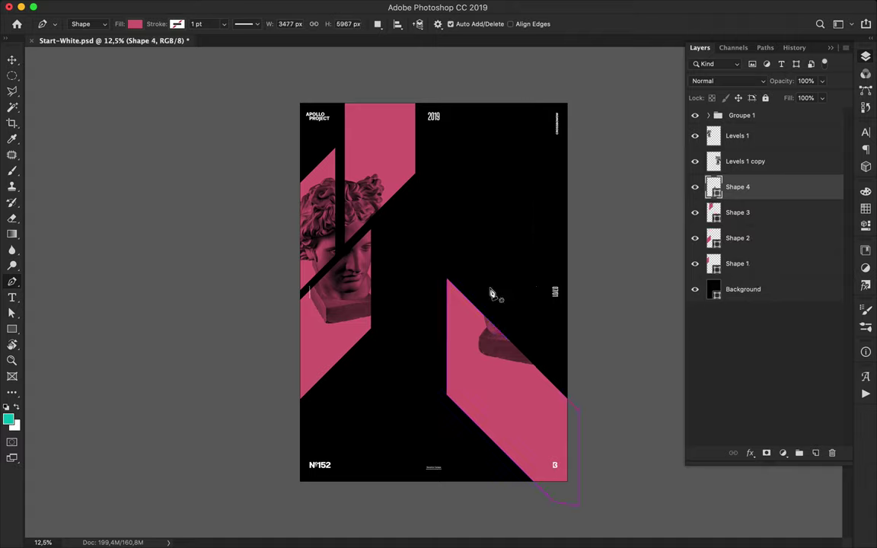
Try a pink angled shape over the right bust's face, with its lower edge parallel to the lower-right shape's diagonal.
click(467, 278)
click(534, 347)
click(583, 297)
click(539, 207)
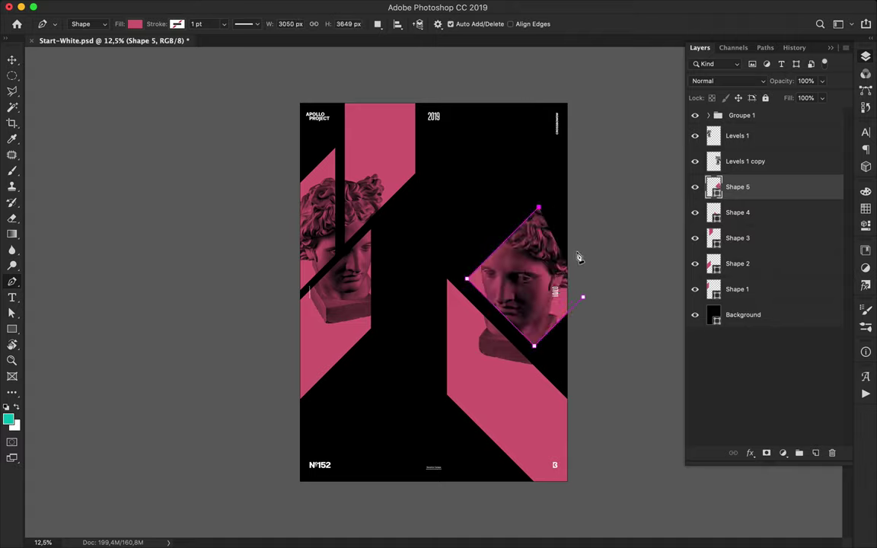
key(a)
click(596, 293)
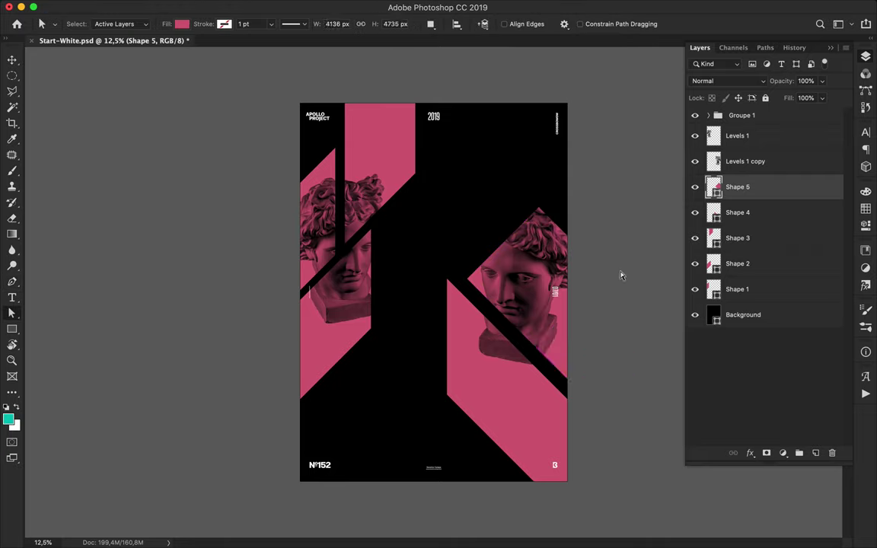
key(super+z)
key(p)
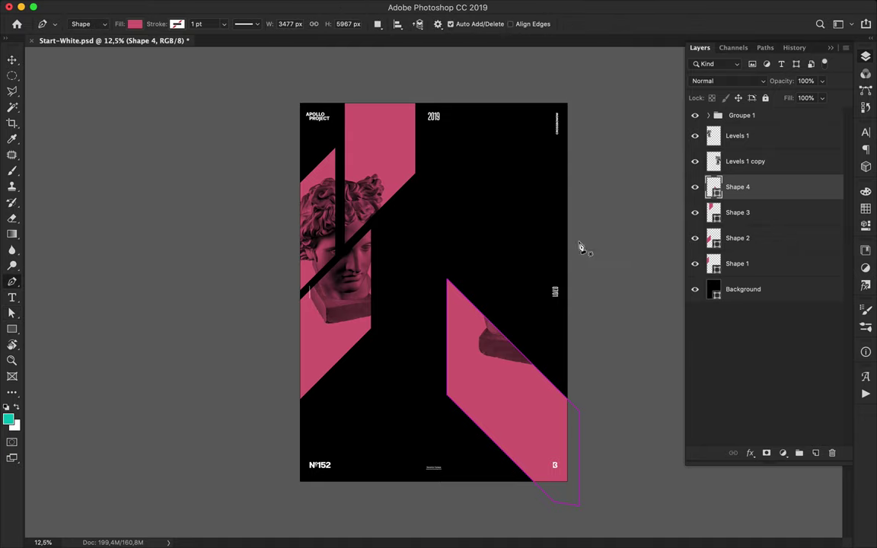
Draw a pink triangle about 3452 px wide and high over the right bust and shift it down toward the lower-right shape.
click(575, 238)
click(446, 237)
click(577, 369)
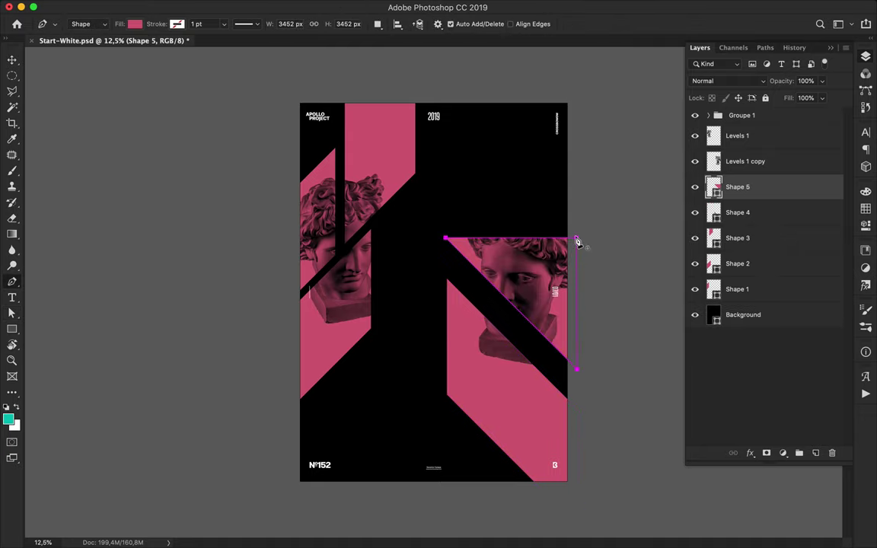
click(576, 240)
key(v)
drag(559, 263, 561, 295)
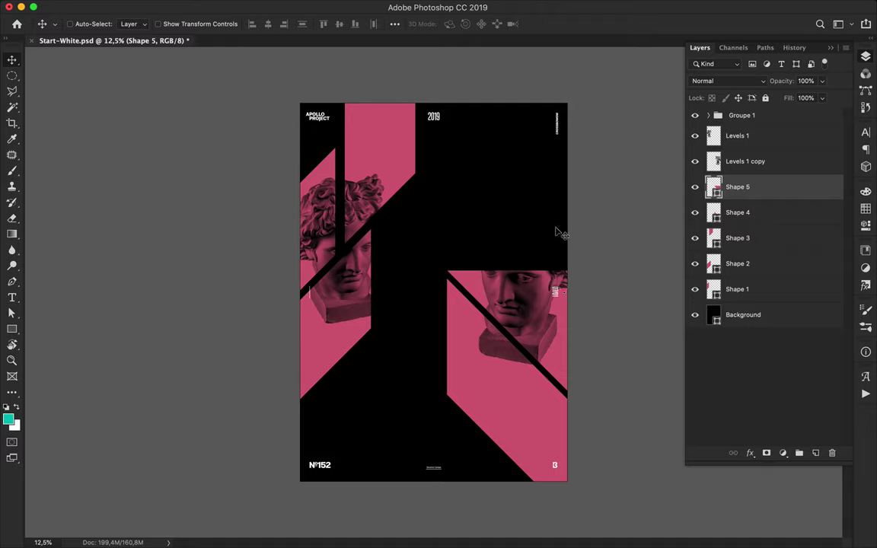
Extend the right edge of the top pink shape along its diagonal past the 2019 label, making it about 2677 px wide.
key(a)
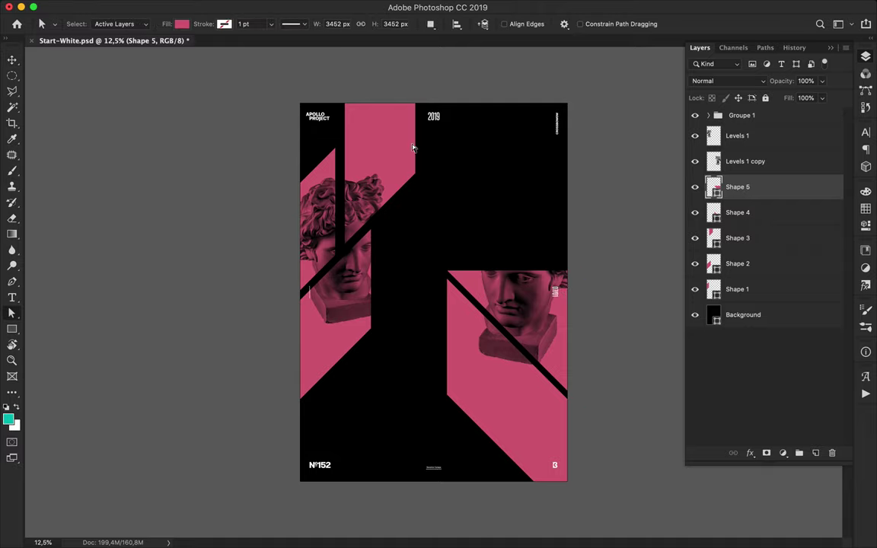
key(v)
super+click(401, 145)
key(a)
drag(415, 137, 447, 106)
click(619, 194)
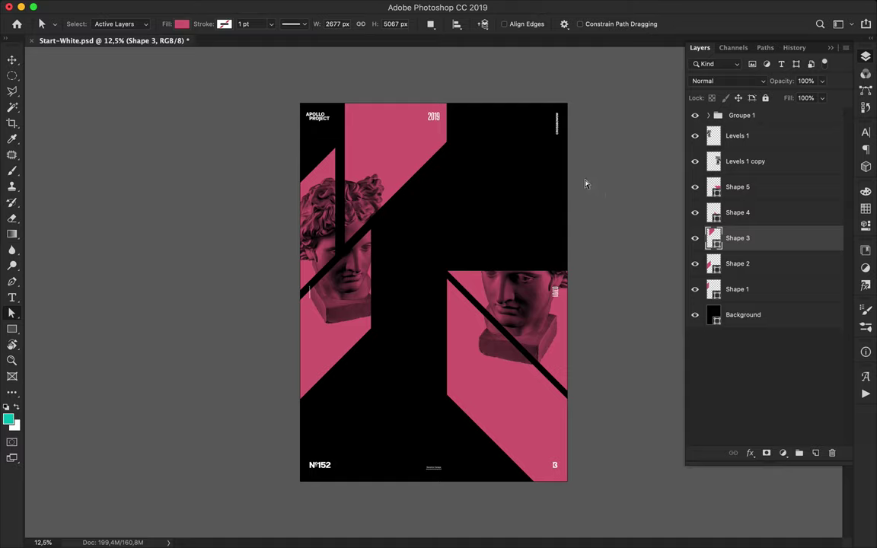
Delete the two pink shapes around the right bust and the tall pink shape at the top of the poster.
key(v)
super+click(466, 357)
shift+super+click(470, 280)
shift+super+click(388, 185)
key(Delete)
key(p)
click(490, 288)
click(572, 369)
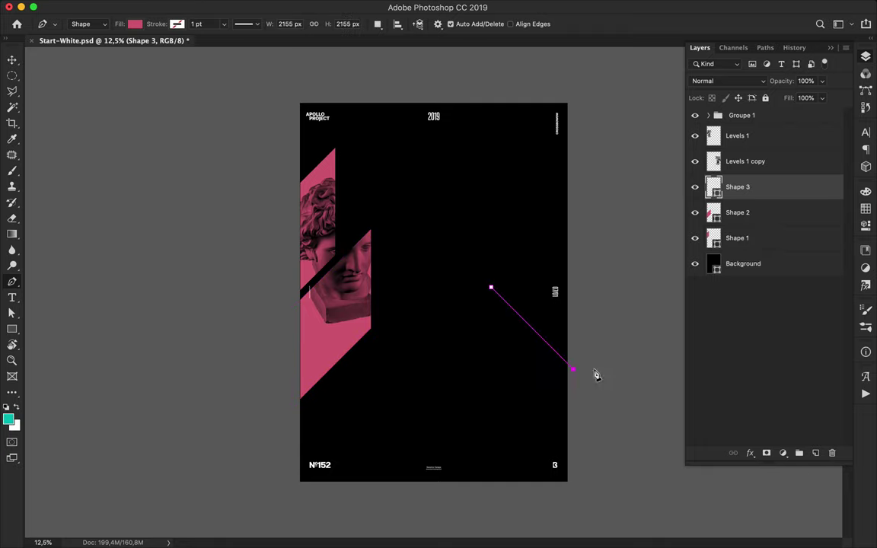
shift+click(568, 527)
key(Delete)
key(Delete)
Draw a pink column about 3221 by 5576 px with the Pen tool under the right bust, with diagonal upper and lower-left edges.
click(583, 387)
shift+click(478, 282)
click(477, 455)
click(518, 495)
click(600, 495)
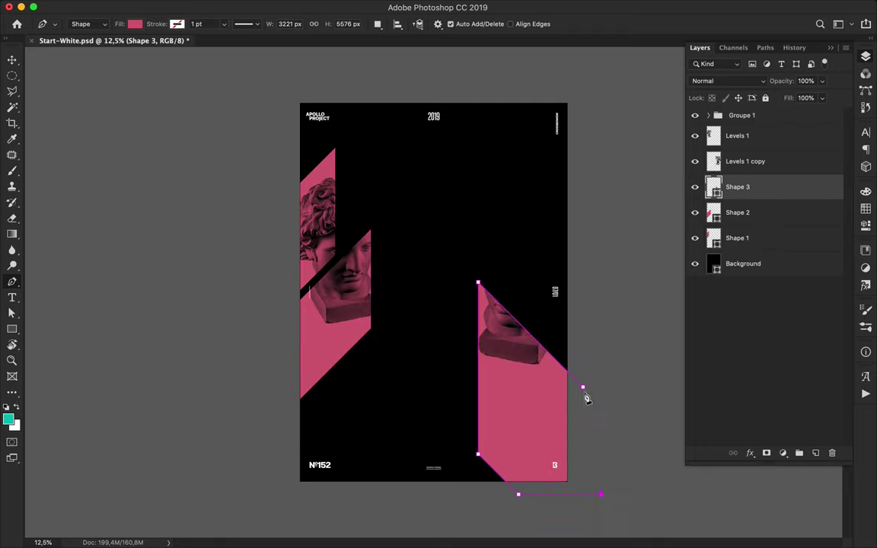
click(446, 236)
key(super+z)
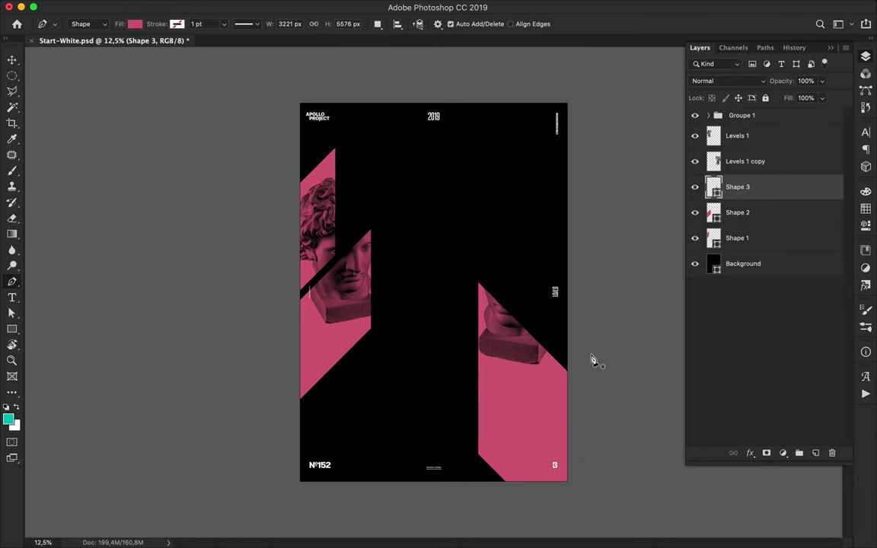
Draw a pink slanted shape with the Pen tool behind the right bust, parallel to the lower column and running off the poster's top.
click(581, 369)
click(461, 92)
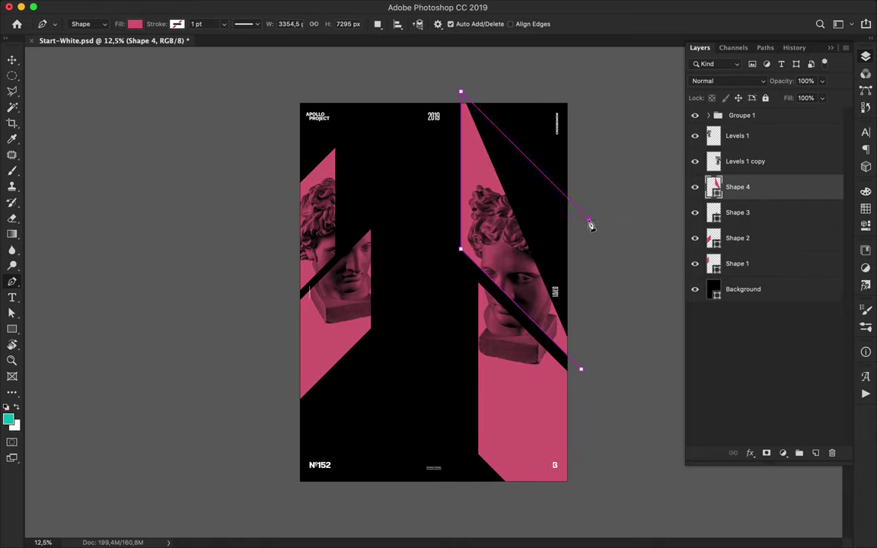
click(590, 226)
click(581, 370)
key(a)
Shift the upper-right pink shape and the right bust slightly up and left, and lower the left bust slightly.
key(v)
drag(502, 186, 490, 173)
drag(507, 238, 503, 229)
drag(352, 288, 353, 299)
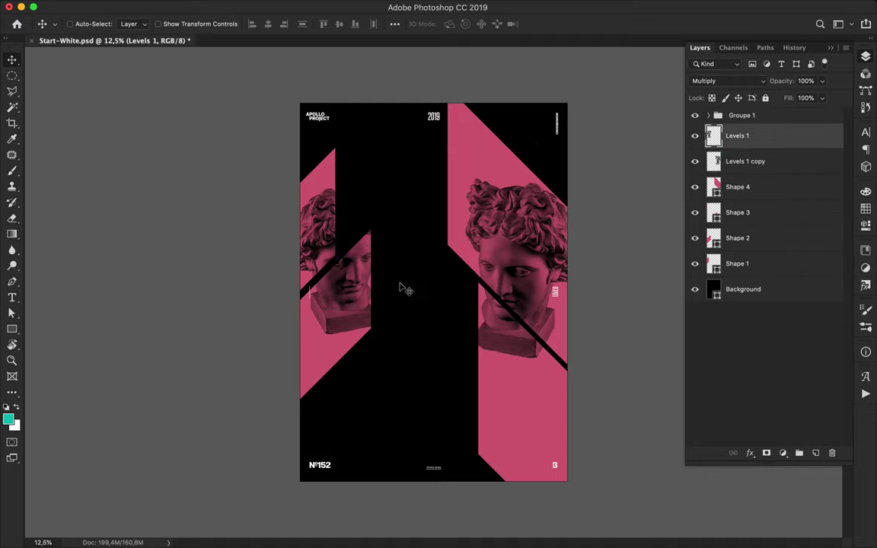
Draw a small pink slanted shape between the busts with the Pen tool and make a rasterized duplicate of it.
key(p)
click(391, 265)
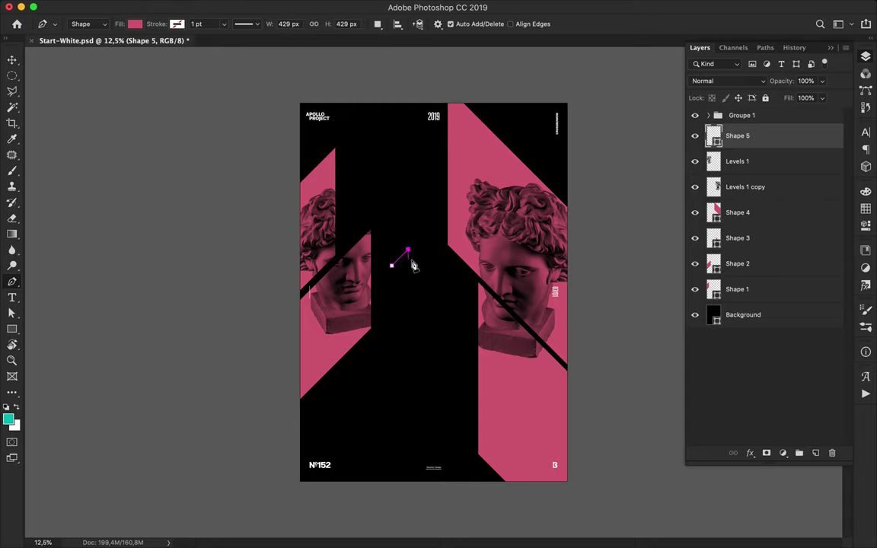
right_click(763, 139)
click(764, 140)
drag(765, 142, 767, 132)
right_click(750, 137)
click(694, 196)
Trim the pointed lower-left tip off the rasterized copy and move it straight up above the original.
key(l)
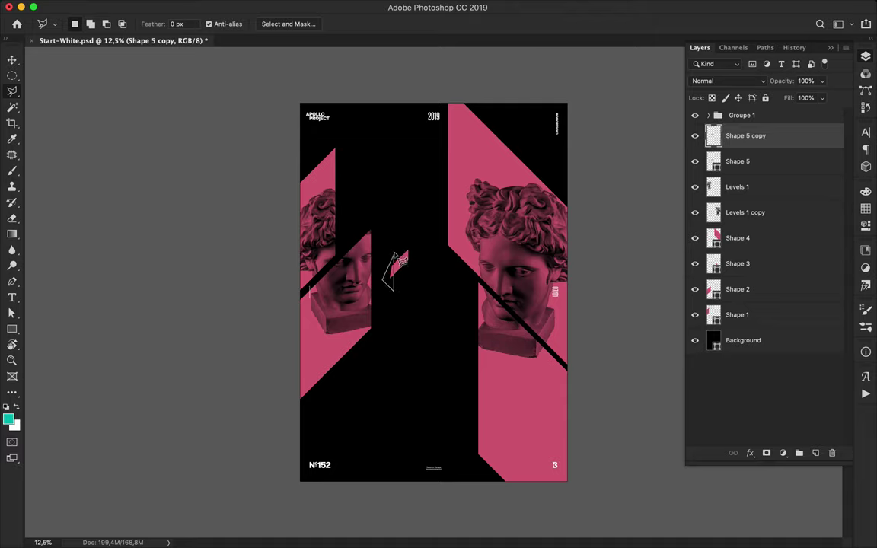
key(v)
key(m)
click(410, 261)
key(c)
key(v)
drag(406, 261, 406, 187)
Change the fill of the original small slanted shape to white.
super+click(401, 265)
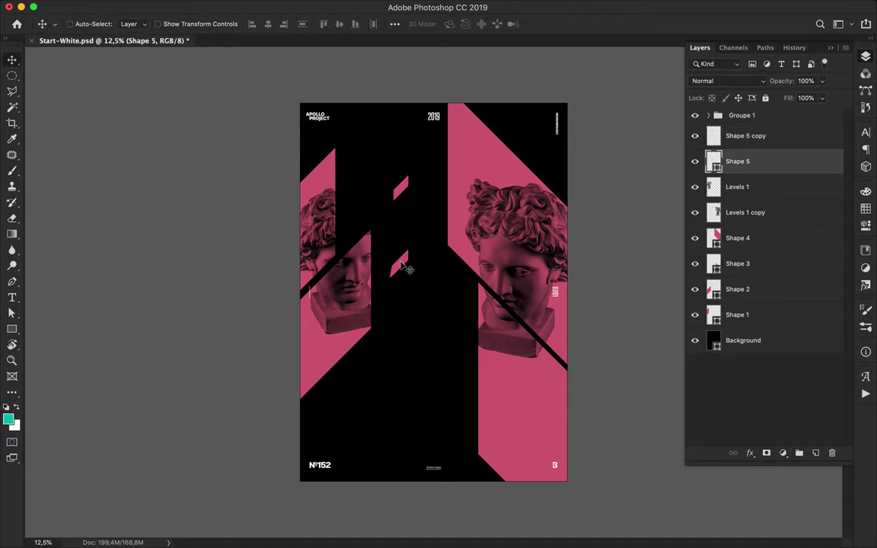
key(a)
click(180, 24)
click(162, 90)
key(v)
Rasterize the white slanted shape, cut off its lower-left tip, and move it up and left toward the left bust.
right_click(809, 165)
key(Escape)
key(l)
scroll(396, 267, up, 3)
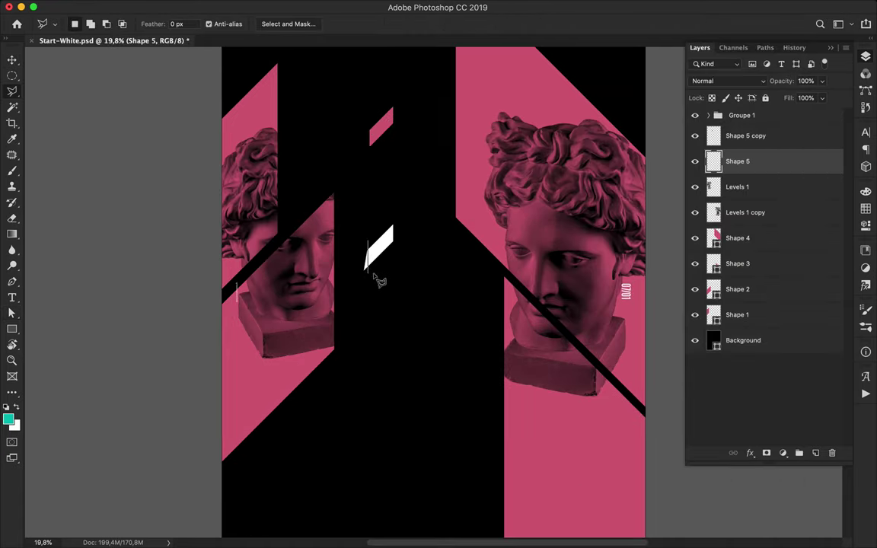
key(v)
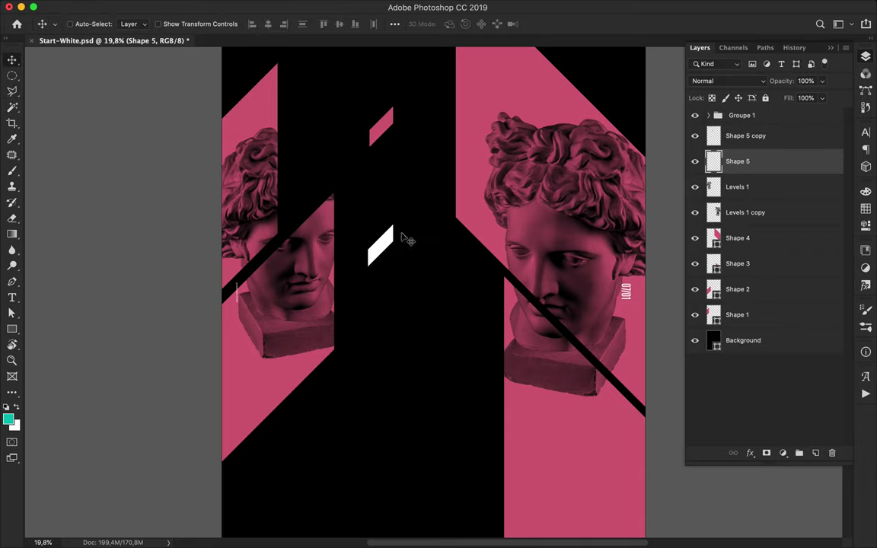
drag(392, 242, 332, 155)
Add the text APOLLO in the black area between the two busts.
scroll(358, 244, down, 2)
key(t)
click(390, 283)
text(Ap)
text(APOLLO)
click(864, 133)
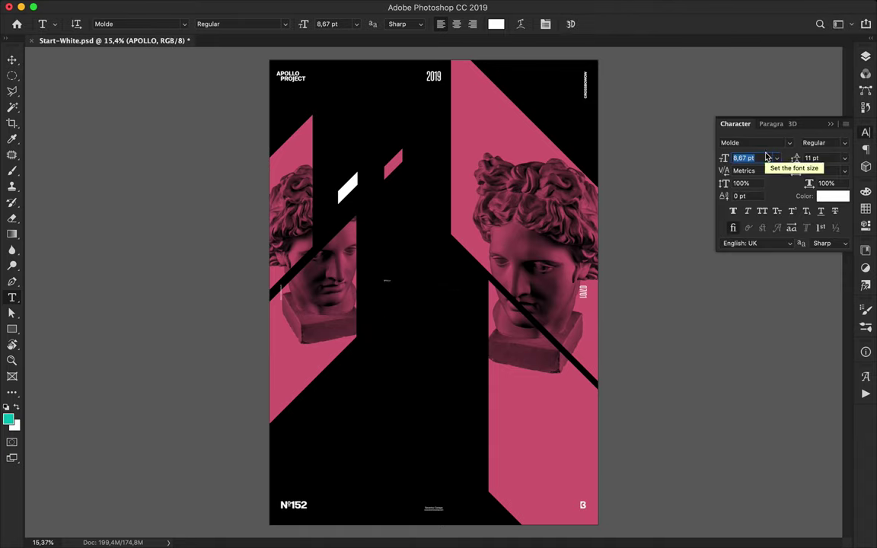
Set the APOLLO text to 45 pt with 1040 tracking and stack four instances of it below the right bust.
key(shift+Down)
key(shift+Up)
key(shift+Up)
key(shift+Up)
key(shift+Up)
key(shift+Up)
key(shift+Up)
key(shift+Up)
key(shift+Up)
key(shift+Up)
key(shift+Up)
text(vv)
drag(421, 283, 499, 421)
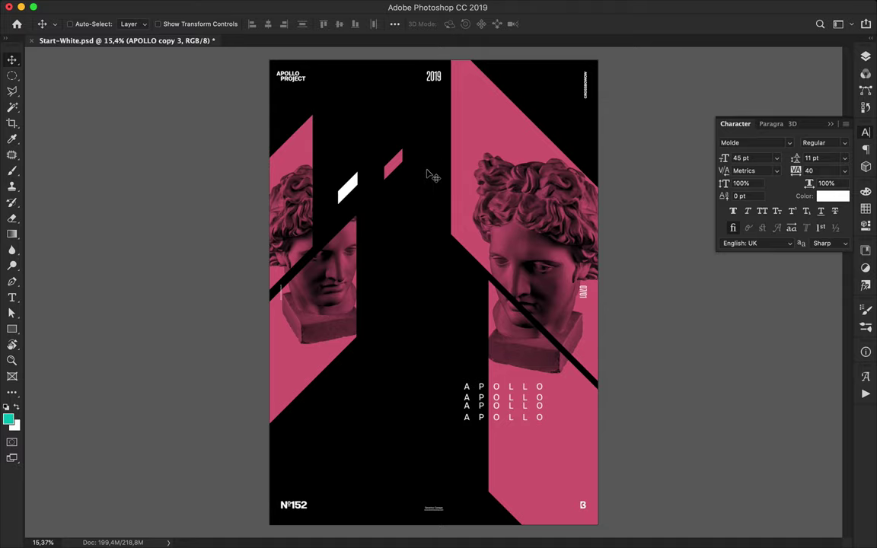
Copy an APOLLO line below the left bust, change it to 365°, and stack a duplicate directly beneath it.
drag(495, 392, 314, 363)
double_click(310, 357)
text(365)
click(11, 61)
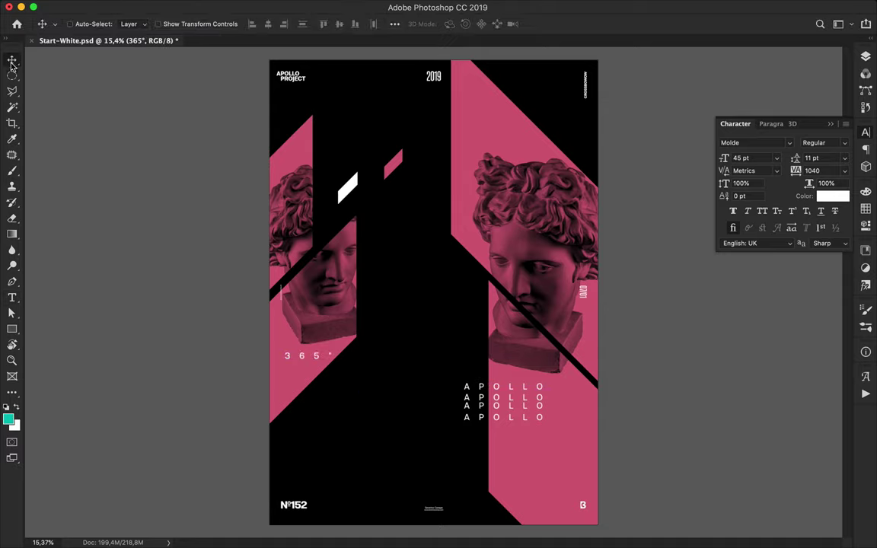
drag(318, 357, 330, 370)
Add the text OBJECTIVE in the black area between the busts.
key(t)
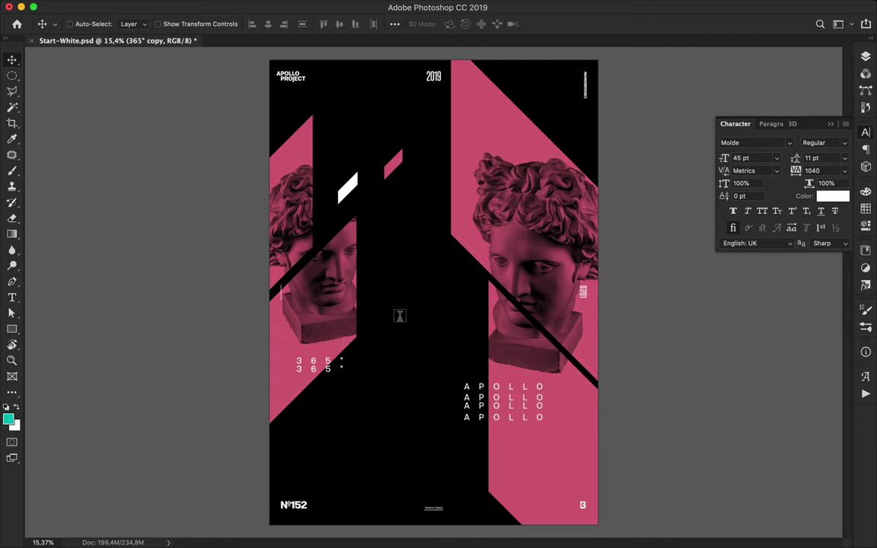
click(398, 297)
text(OBJEC)
key(super+Return)
Set the tracking of the OBJECTIVE text to 40.
double_click(827, 170)
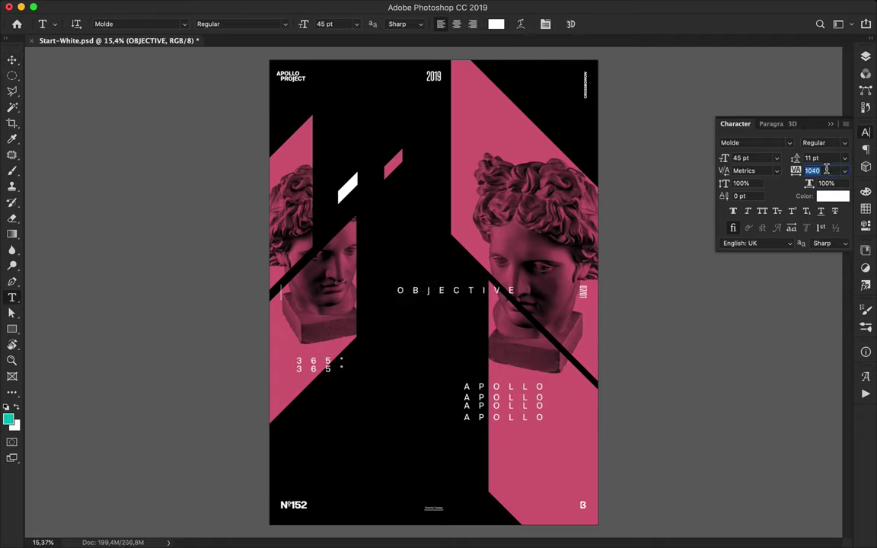
key(shift+Down)
key(shift+Down)
key(shift+Down)
key(shift+Down)
key(shift+Down)
key(shift+Down)
key(shift+Down)
key(shift+Down)
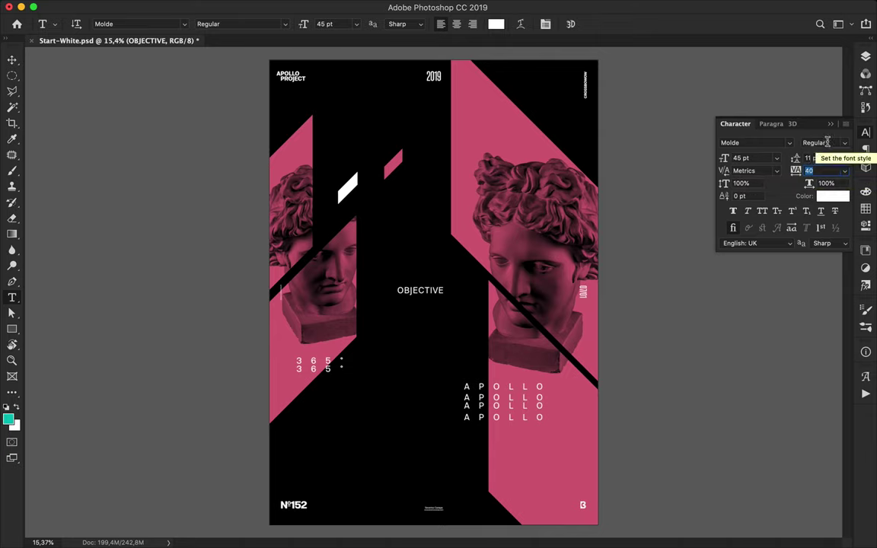
Set the font size of the OBJECTIVE text to 200 pt.
double_click(758, 160)
text(5)
key(Return)
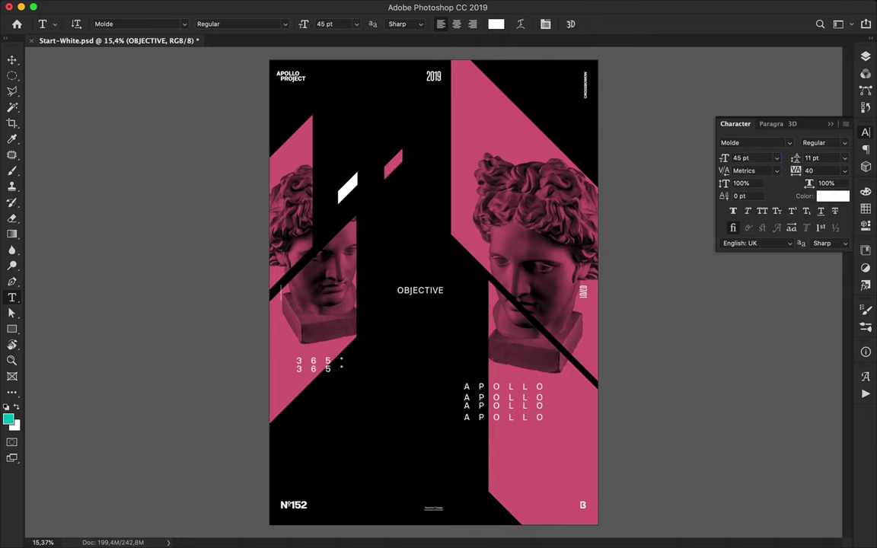
text(200)
key(Return)
Set the OBJECTIVE title to the Medium style, place it across both busts, and move the white slanted shape up above it.
key(v)
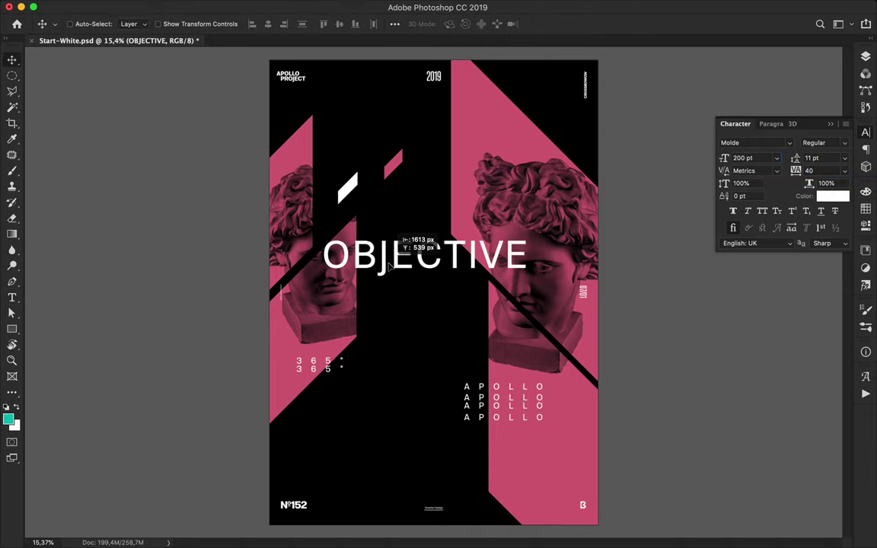
click(830, 145)
key(Down)
key(Down)
drag(460, 250, 441, 200)
drag(341, 186, 410, 236)
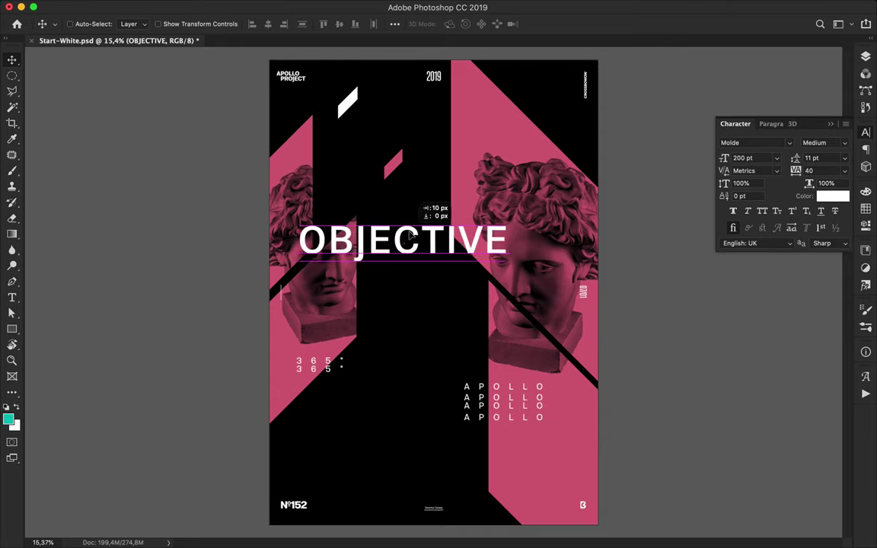
Remove the letters OB from the OBJECTIVE title so it reads JECTIVE.
double_click(404, 240)
drag(300, 240, 336, 252)
key(BackSpace)
key(super+Return)
Make the separate text in front of JECTIVE read OB and move its layer directly above Background.
double_click(337, 248)
text(OB)
key(super+Return)
click(867, 61)
drag(730, 239, 742, 411)
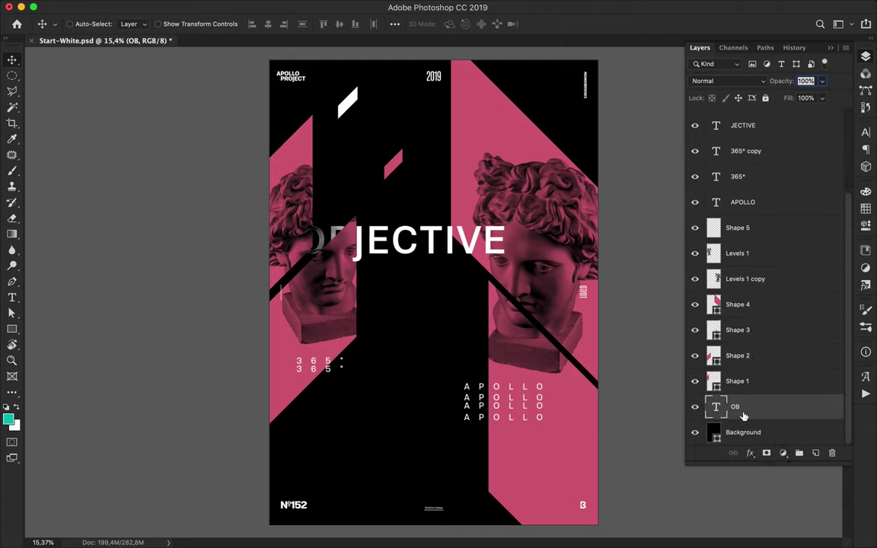
Copy the JECTIVE text to the left bust, change the copy to VE, and place it just below OB.
double_click(461, 243)
drag(460, 244, 344, 311)
key(super+Return)
double_click(344, 311)
text(VE)
key(super+Return)
drag(277, 310, 321, 278)
Move the VE and JECTIVE text layers down the stack, between Shape 1 and Shape 2.
drag(762, 125, 757, 403)
ctrl+click(475, 257)
drag(750, 122, 762, 357)
Nudge the upper-right pink shape slightly right and the upper-left pink shape slightly up.
super+click(466, 231)
drag(463, 233, 466, 232)
ctrl+click(299, 160)
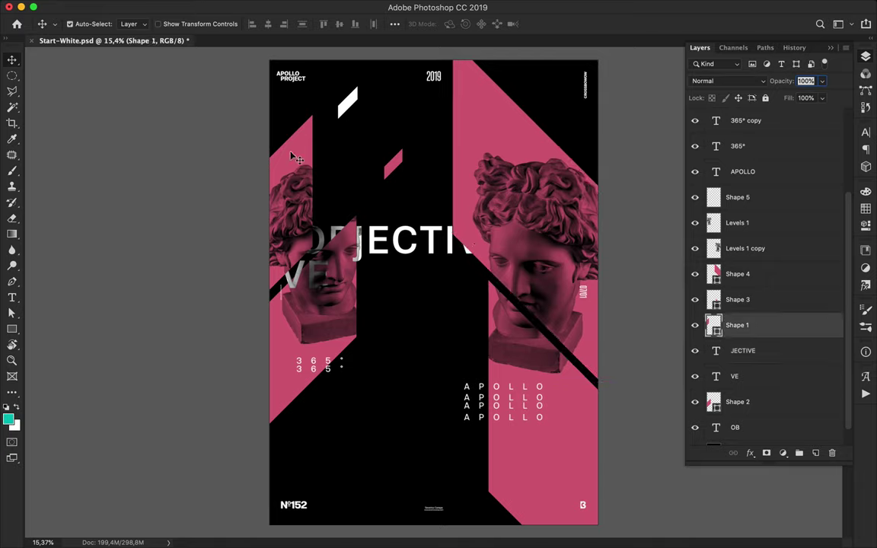
ctrl+click(289, 363)
ctrl+click(286, 168)
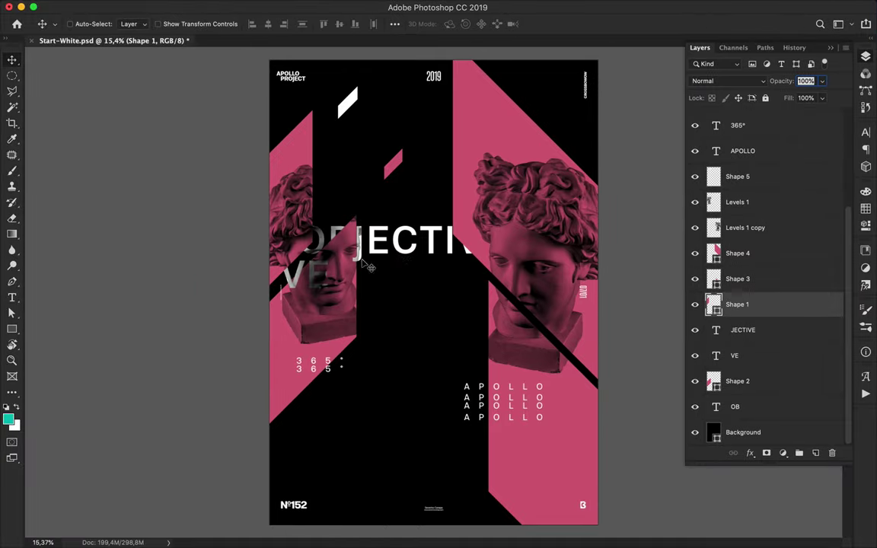
Copy the JECTIVE text over the right bust and change the copy to read #16.
super+click(405, 251)
double_click(437, 317)
drag(405, 251, 557, 259)
text(#16)
key(super+Return)
Set the #16 text's tracking to 40, move its layer directly above Shape 4 and shift the text slightly left.
click(865, 133)
double_click(813, 172)
text(40)
key(Return)
click(866, 56)
drag(757, 326, 750, 243)
mouse_move(559, 259)
mouse_down()
mouse_move(553, 280)
mouse_move(545, 261)
mouse_up()
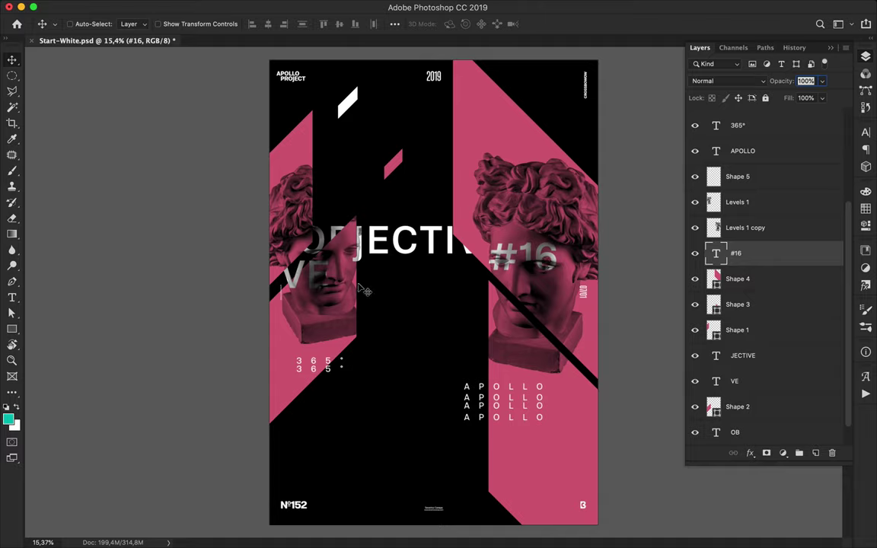
Select the lower-left pink shape, choose a rough-edged texture brush preset and add a new layer above Shape 2.
ctrl+click(290, 347)
key(b)
click(82, 24)
scroll(96, 199, down, 10)
scroll(95, 199, down, 15)
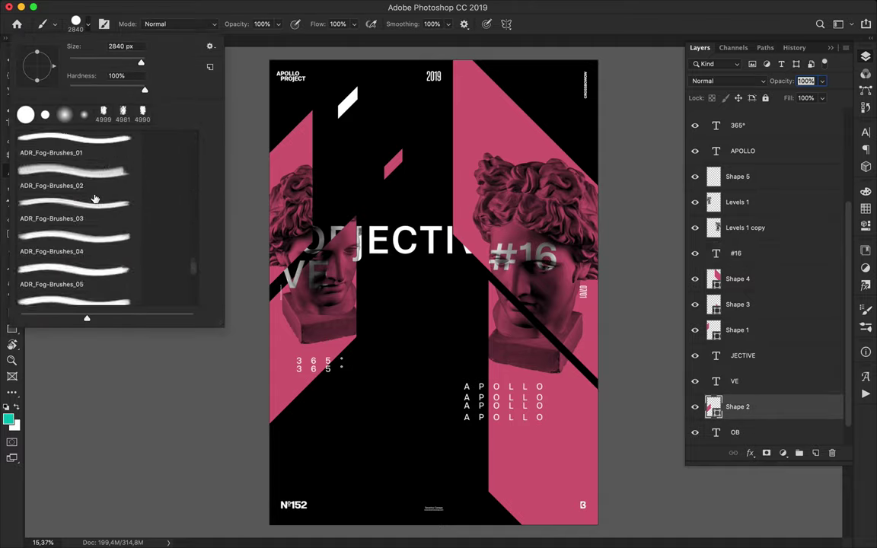
scroll(96, 199, down, 8)
click(95, 196)
click(815, 453)
click(814, 453)
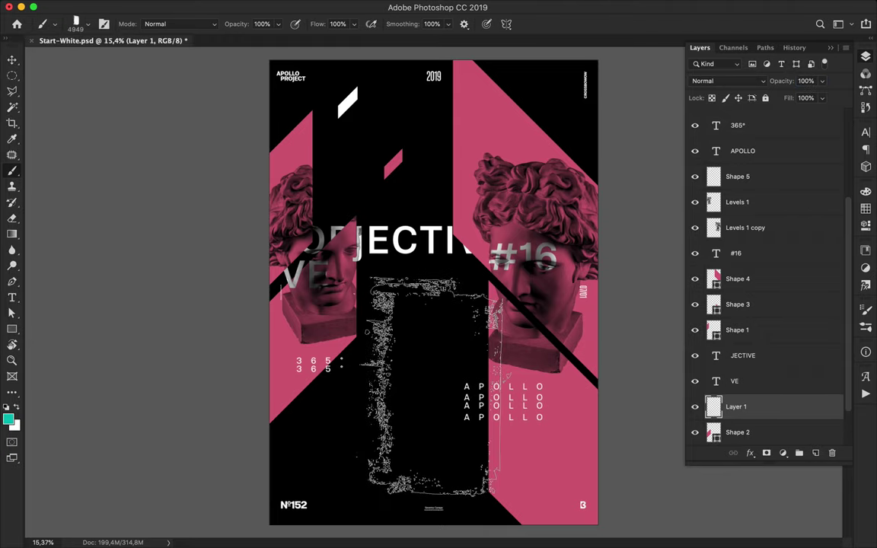
Stamp the rough brush texture over the lower centre in the pink sampled from the poster and nudge it into position.
click(428, 387)
key(super+z)
key(i)
click(556, 440)
key(v)
key(b)
click(436, 382)
key(v)
mouse_move(422, 399)
mouse_down()
mouse_move(504, 407)
mouse_move(413, 394)
mouse_up()
Delete the part of the stamped texture inside a rectangular selection and move the remaining strip against the lower-right pink shape.
key(m)
drag(412, 254, 557, 497)
key(super+d)
right_click(12, 75)
click(62, 73)
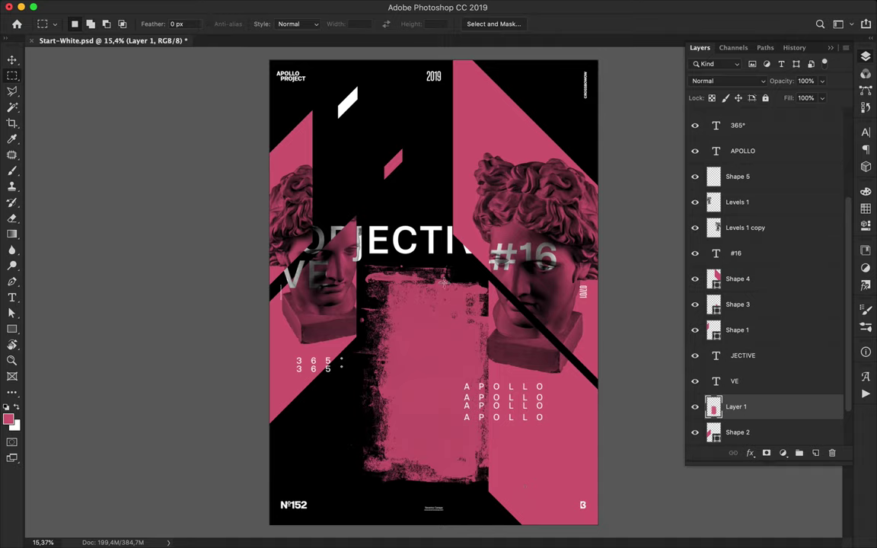
drag(412, 257, 563, 503)
key(Delete)
key(super+d)
key(v)
drag(405, 411, 478, 419)
Undo the texture cut, then try rotating the stamped texture and shifting it slightly left.
scroll(478, 419, up, 2)
scroll(479, 420, down, 2)
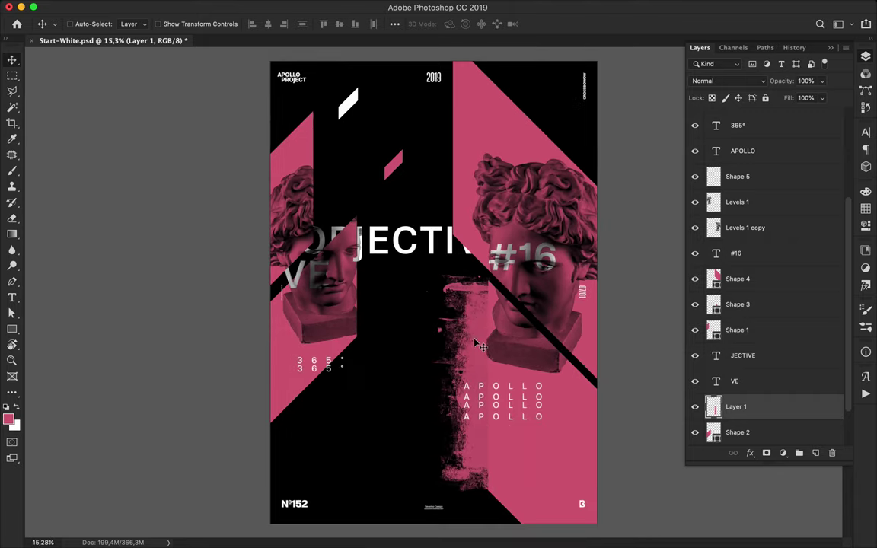
key(super+z)
key(super+z)
key(super+z)
key(super+d)
key(m)
key(ctrl+t)
drag(339, 221, 469, 216)
key(Return)
mouse_move(426, 375)
mouse_down()
mouse_move(436, 394)
mouse_move(413, 371)
mouse_up()
Try rotating the texture further and moving it into the lower centre.
key(ctrl+t)
drag(442, 237, 428, 534)
drag(402, 462, 253, 458)
key(Return)
drag(303, 414, 413, 421)
Undo the texture rotations and moves back to the upright stamp.
key(super+z)
key(super+z)
key(super+z)
key(super+z)
key(super+z)
key(super+z)
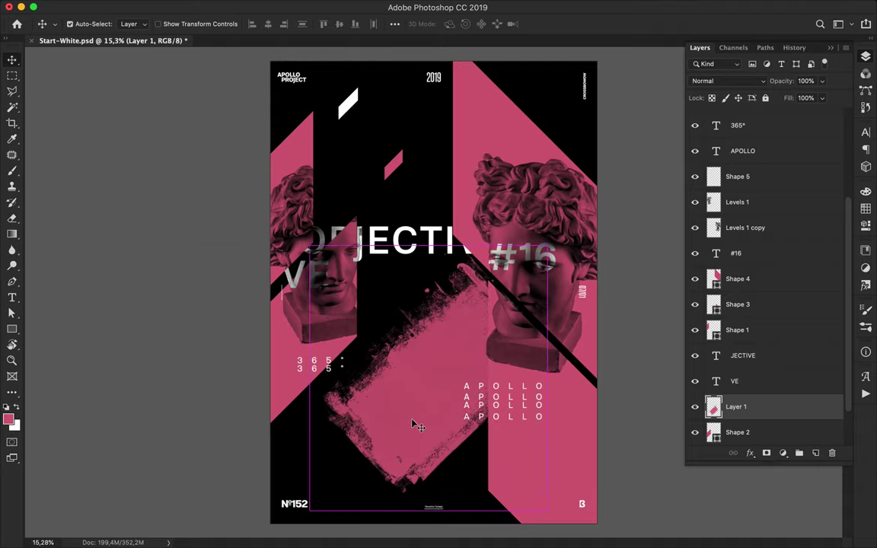
key(super+z)
key(super+z)
key(super+z)
key(super+z)
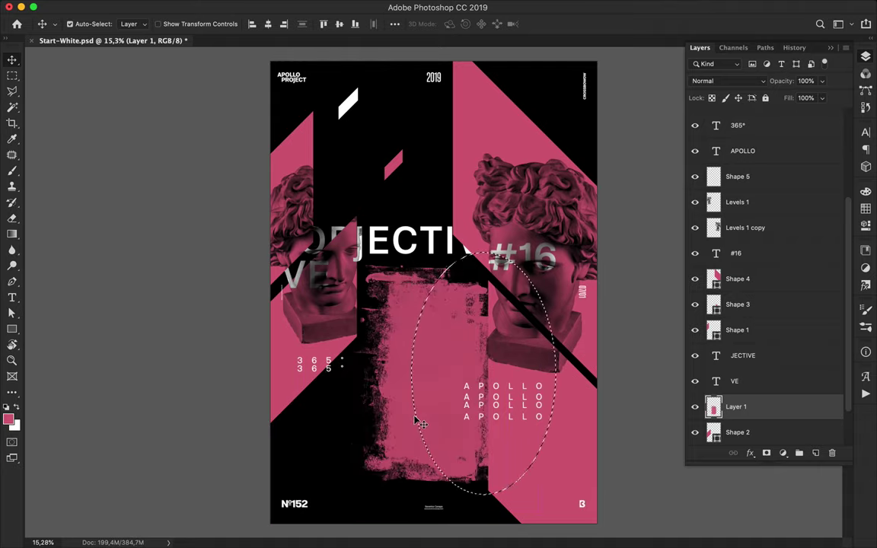
Stamp the rough texture again and place it against the left edge of the lower-right pink shape.
key(b)
click(418, 395)
key(v)
mouse_move(422, 396)
mouse_down()
mouse_move(493, 415)
mouse_move(508, 386)
mouse_move(525, 407)
mouse_move(402, 350)
mouse_move(309, 354)
mouse_move(368, 418)
mouse_move(540, 379)
mouse_move(541, 430)
mouse_up()
mouse_move(476, 350)
mouse_down()
mouse_move(375, 380)
mouse_move(389, 321)
mouse_up()
Copy the texture's rough left strip to a new layer and move it along the lower-right pink shape's edge.
key(m)
drag(358, 269, 420, 427)
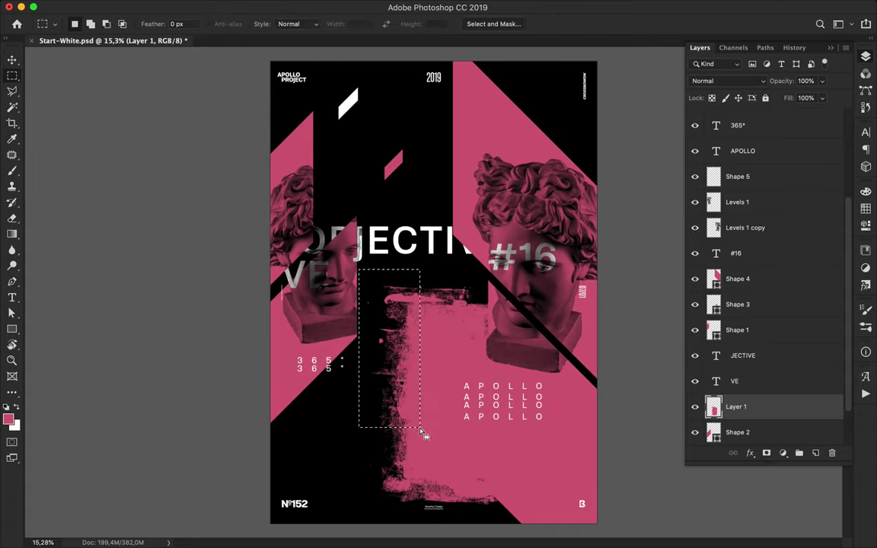
drag(361, 273, 417, 523)
key(ctrl+j)
key(v)
drag(412, 392, 489, 393)
Try transforming the texture strip to fit the lower-right shape's edge, and delete both texture layers.
key(ctrl+t)
drag(448, 261, 460, 263)
drag(480, 325, 483, 343)
key(Return)
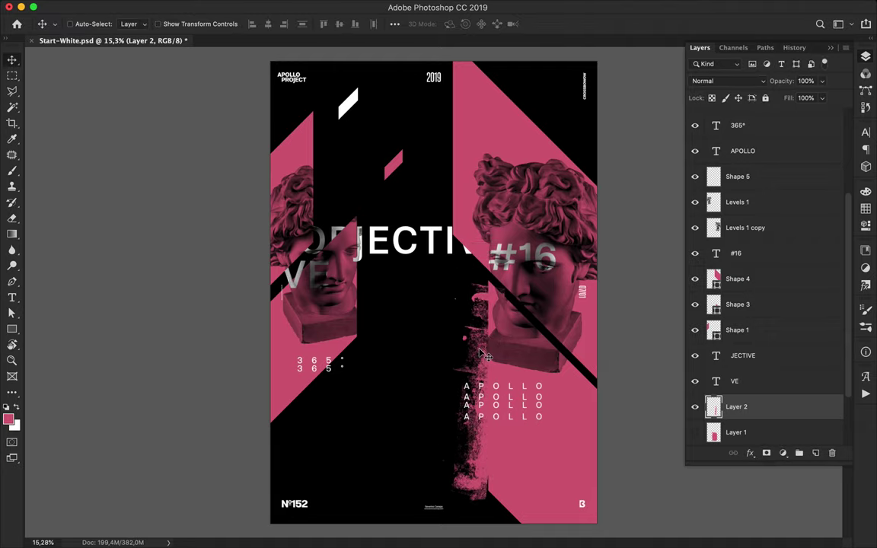
key(ctrl+t)
drag(482, 354, 492, 301)
key(Return)
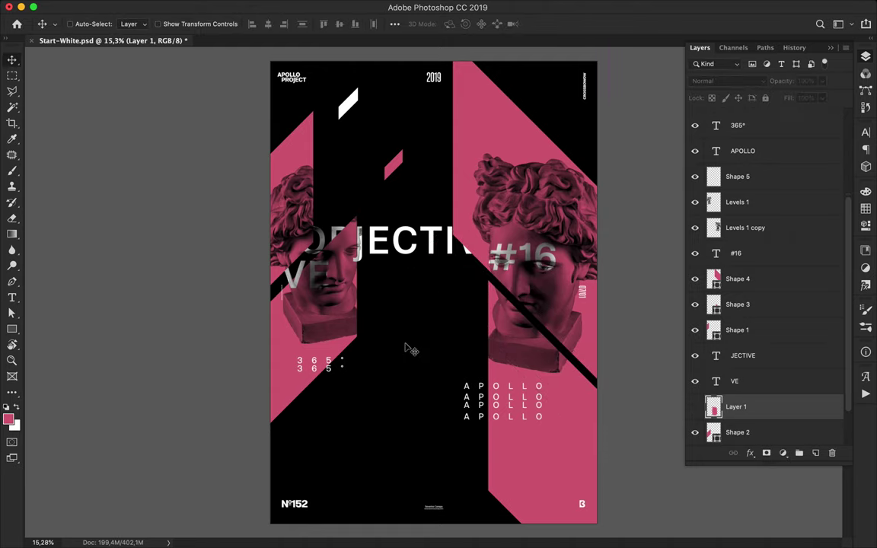
key(Delete)
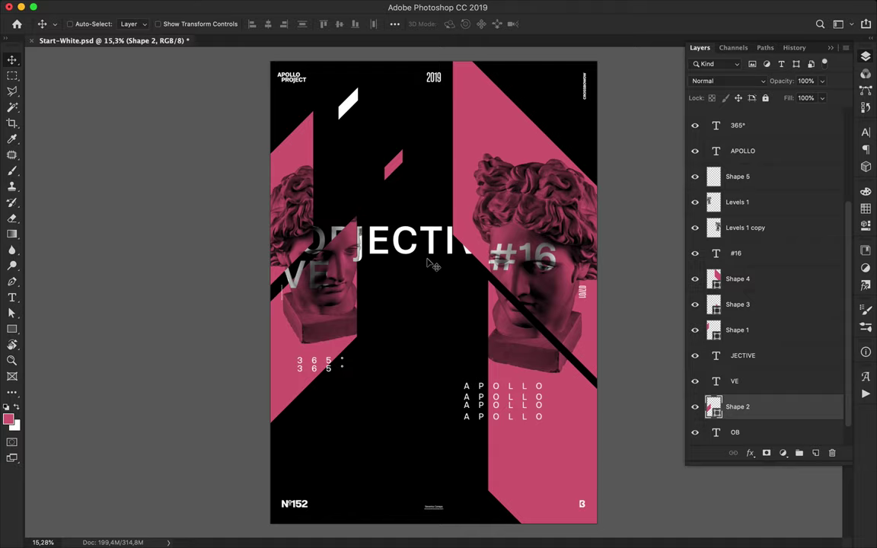
Arrange five copies of the white slanted accent in a column beside the left bust and delete the pink accent.
click(535, 6)
drag(349, 106, 356, 382)
drag(396, 165, 362, 132)
key(Delete)
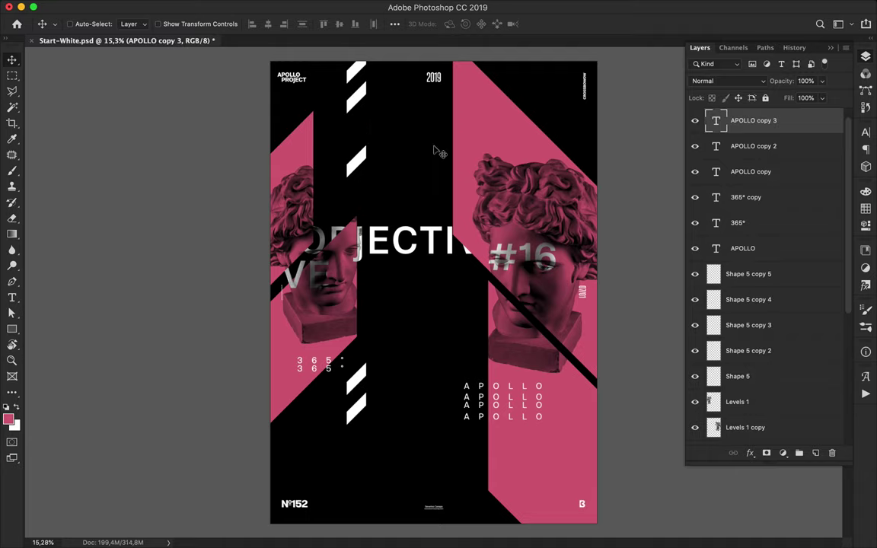
Draw an unfilled circle about 2864 px wide with a 1 pt black stroke around the left bust.
key(u)
click(135, 23)
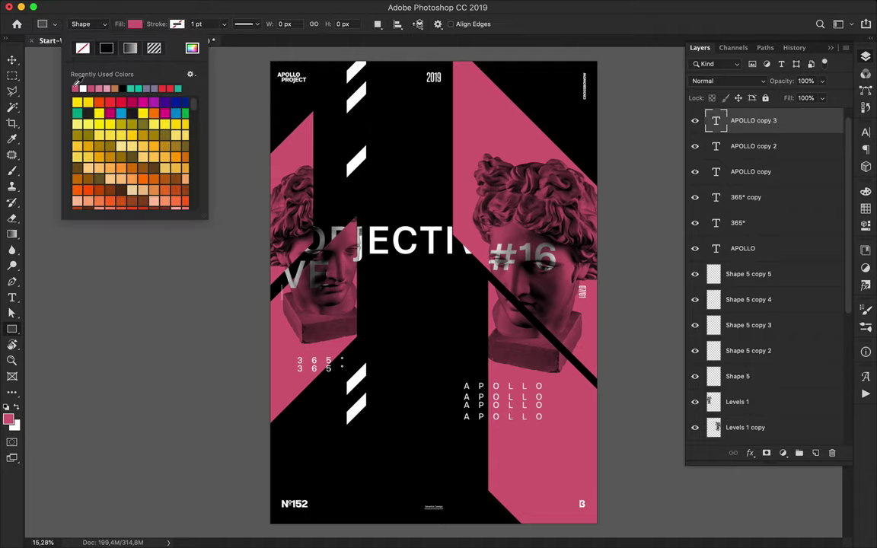
click(88, 49)
drag(261, 211, 330, 286)
key(super+z)
right_click(13, 330)
click(48, 351)
drag(279, 238, 346, 306)
mouse_move(573, 238)
mouse_down()
mouse_move(728, 293)
mouse_move(679, 346)
mouse_up()
click(550, 301)
key(Escape)
key(ctrl+z)
key(v)
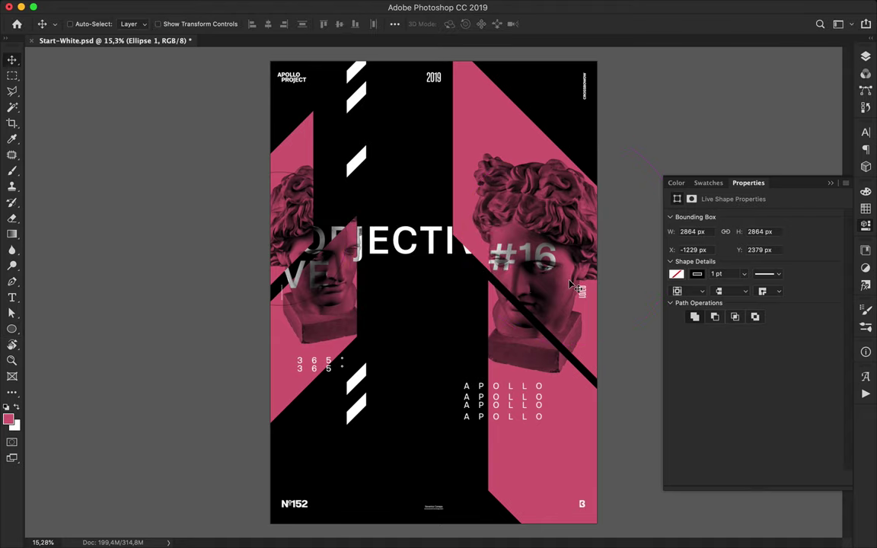
Draw an unfilled circle about 6234 px wide around the right bust and shift it down and to the right.
key(u)
mouse_move(576, 280)
mouse_down()
mouse_move(642, 317)
mouse_move(743, 428)
mouse_up()
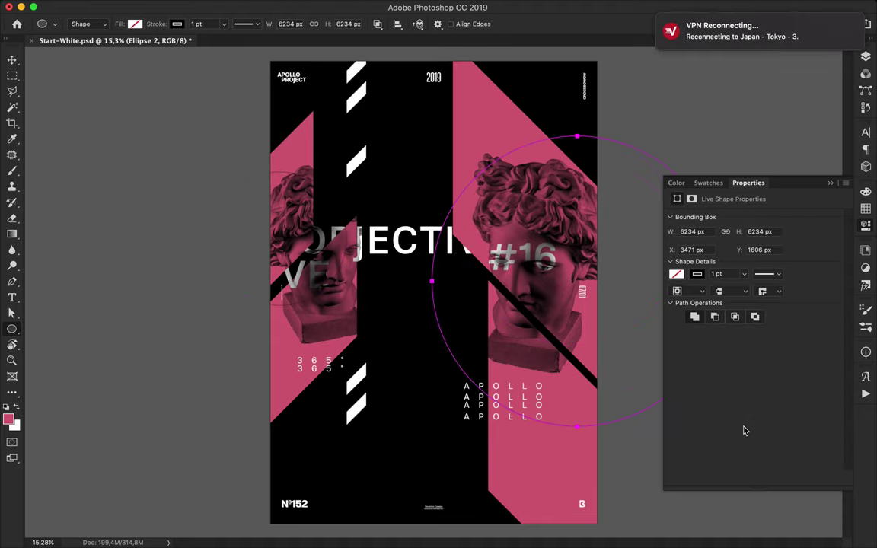
key(v)
drag(440, 313, 474, 343)
Draw a thin straight line from the left bust's face to the right bust's face with the Pen tool.
key(p)
click(336, 267)
click(518, 276)
key(v)
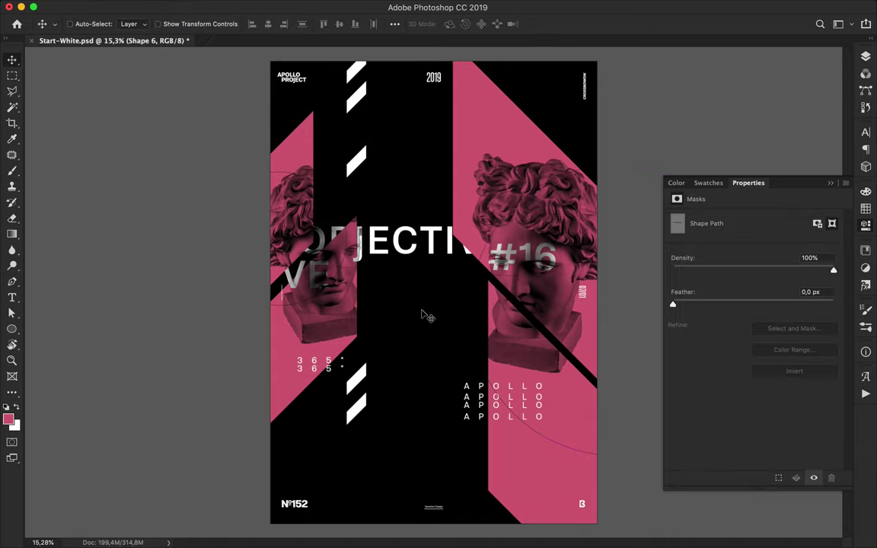
Place four APOLLO lines above and over the right bust's hair, leaving three lines below the bust.
alt+drag(525, 389, 511, 140)
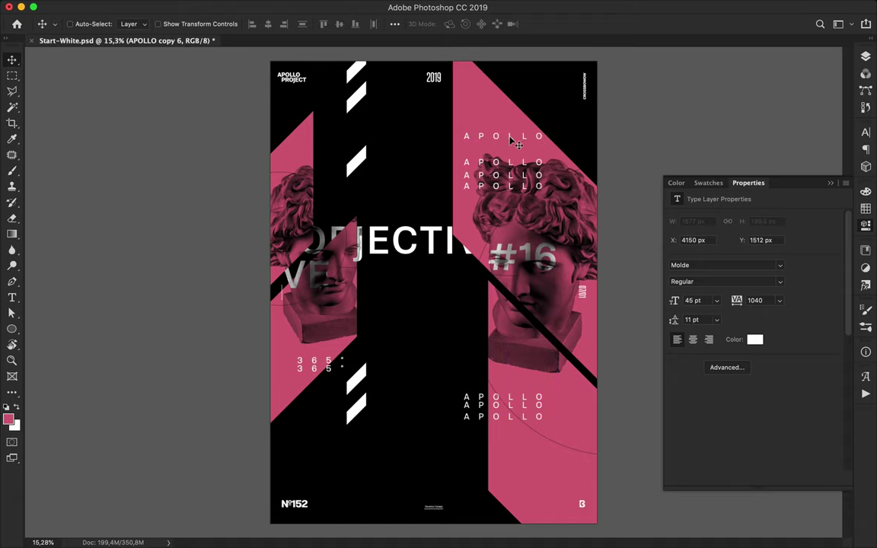
Draw a closed, unfilled slanted shape about 4159 by 6103 px across the poster's lower left with the Pen tool.
key(p)
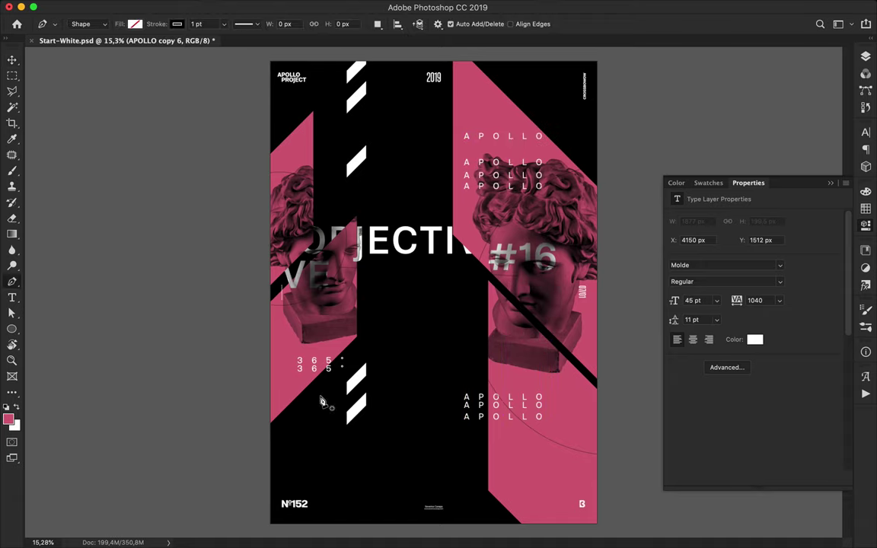
click(258, 442)
click(426, 276)
shift+click(425, 465)
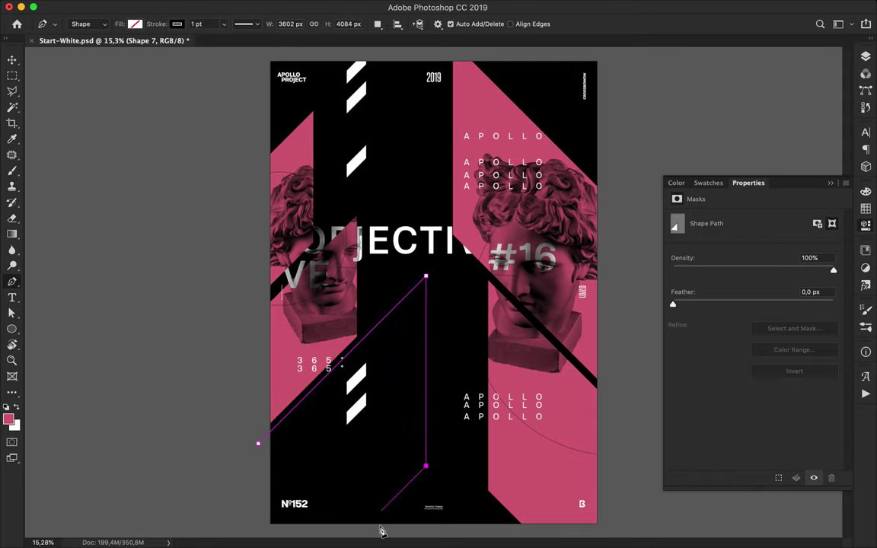
key(super+minus)
shift+click(352, 505)
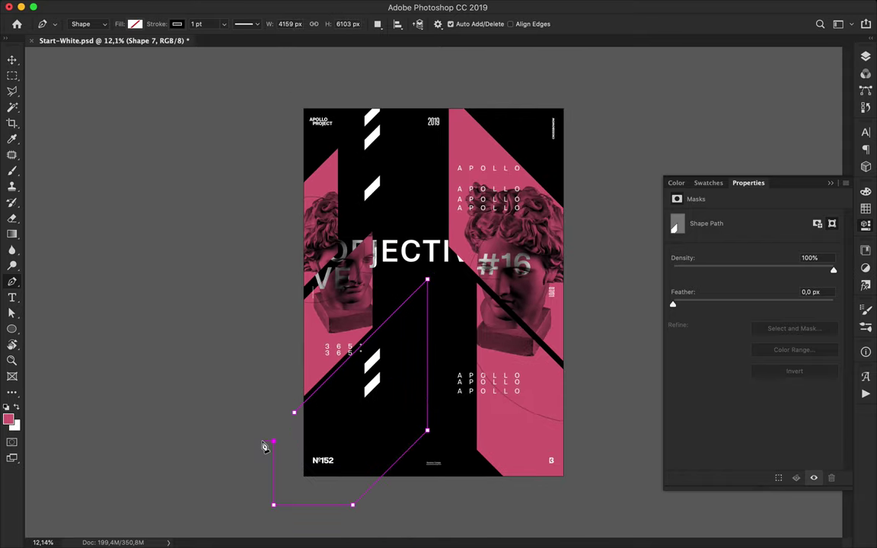
click(294, 414)
Give the lower-left outline shape a pink 11 pt stroke.
click(176, 24)
click(199, 23)
text(11)
key(Return)
click(245, 24)
key(Escape)
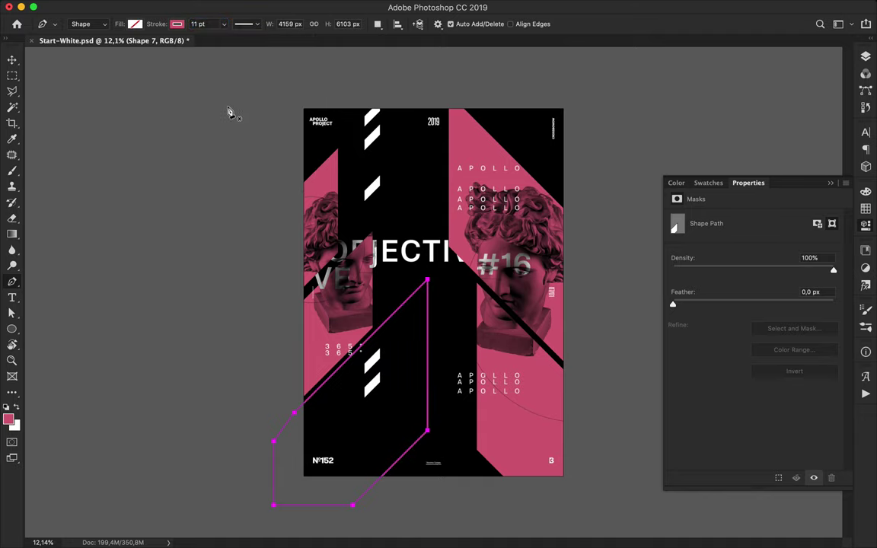
Make the pink outline shape's stroke thicker.
key(v)
key(a)
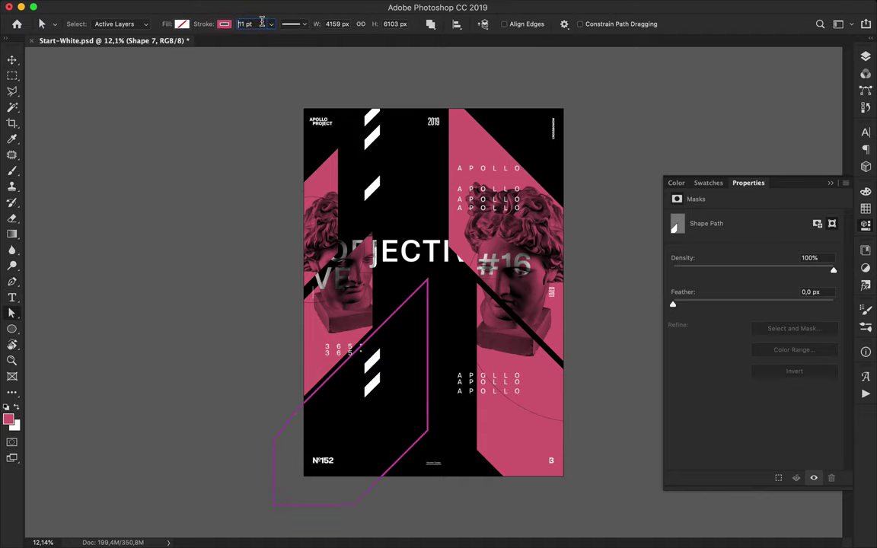
key(Return)
key(v)
scroll(423, 274, up, 3)
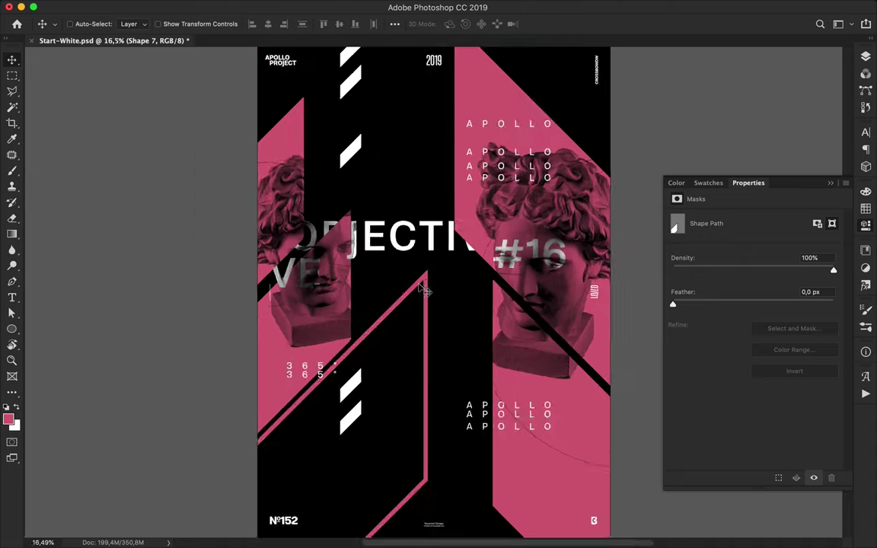
Move the pink outline lower in the centre gap and shift the lower-right pink shape right and slightly down.
drag(420, 270, 373, 321)
key(super+minus)
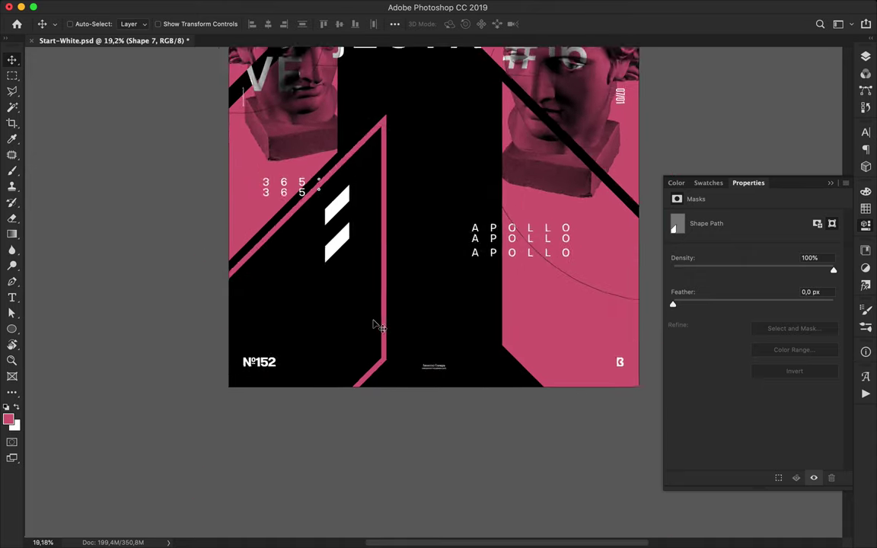
scroll(373, 321, up, 5)
scroll(373, 321, down, 5)
key(super+0)
drag(563, 428, 587, 451)
drag(398, 335, 439, 335)
Add another white slanted accent to the lower group of the accent column.
mouse_move(359, 379)
mouse_down()
mouse_move(359, 427)
mouse_move(361, 371)
mouse_up()
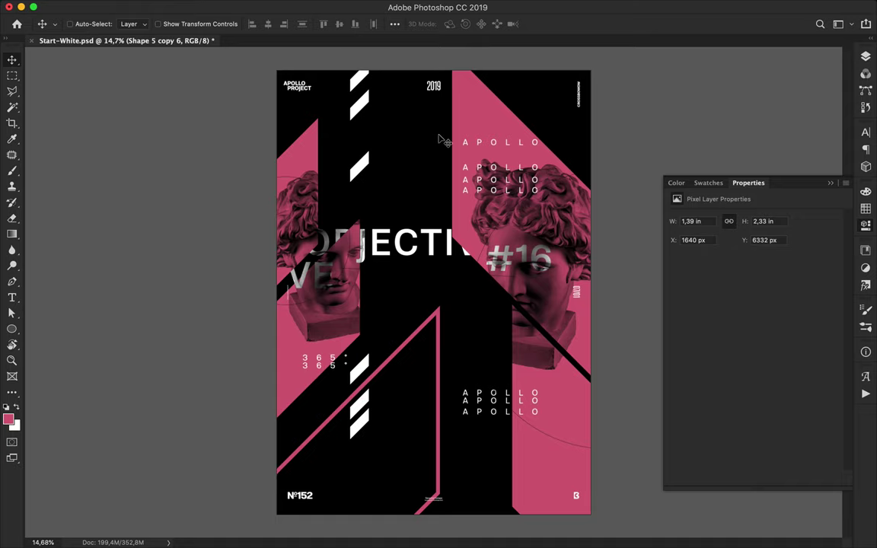
Draw an unfilled square about 1568 px wide around the upper middle accent, with a 3 pt pink stroke.
click(11, 329)
click(53, 295)
click(176, 24)
mouse_move(390, 116)
mouse_down()
mouse_move(460, 187)
mouse_move(450, 208)
mouse_move(372, 202)
mouse_up()
key(v)
key(a)
click(266, 24)
click(260, 24)
text(3)
key(Return)
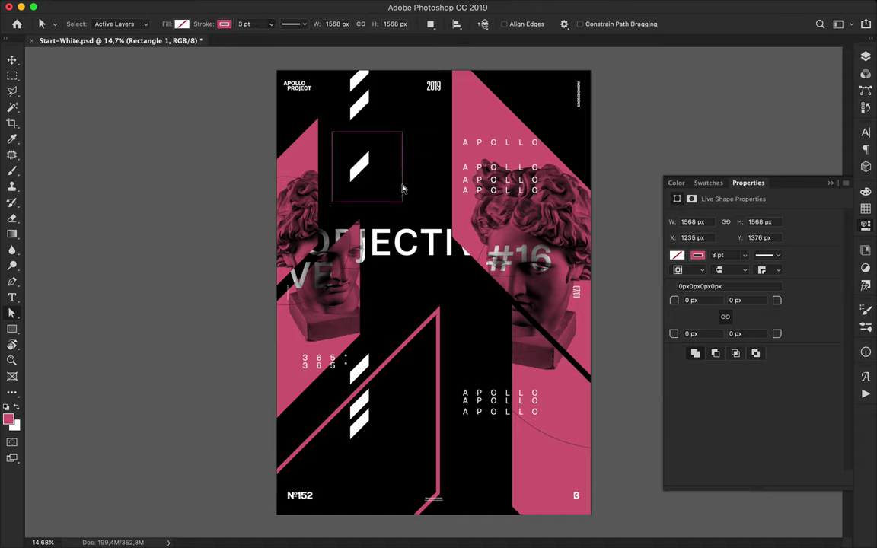
Duplicate the pink square slightly down and to the right and make the copy's stroke white.
key(v)
drag(405, 190, 416, 205)
key(a)
click(190, 24)
click(159, 84)
key(v)
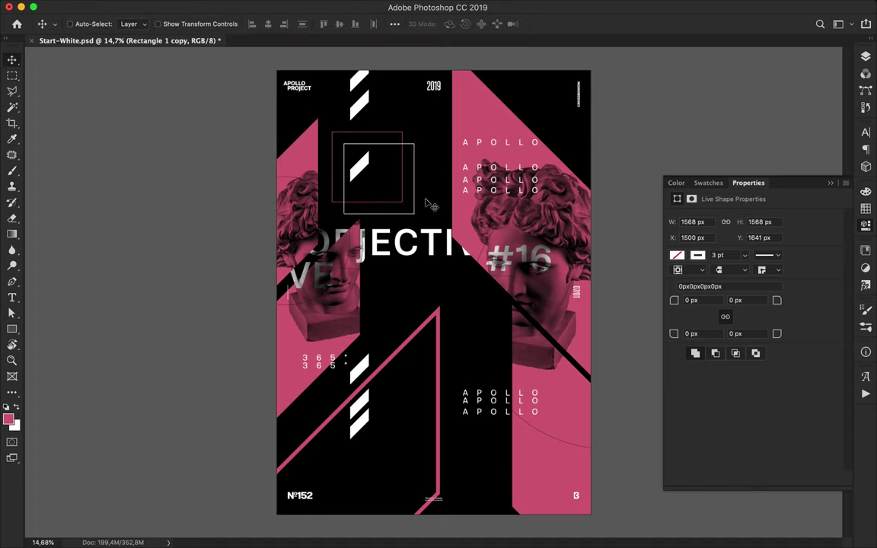
Draw a long slanted bar about 2965 by 2512 px from the right bust's face to the lower centre, filled white without a stroke.
key(p)
click(518, 284)
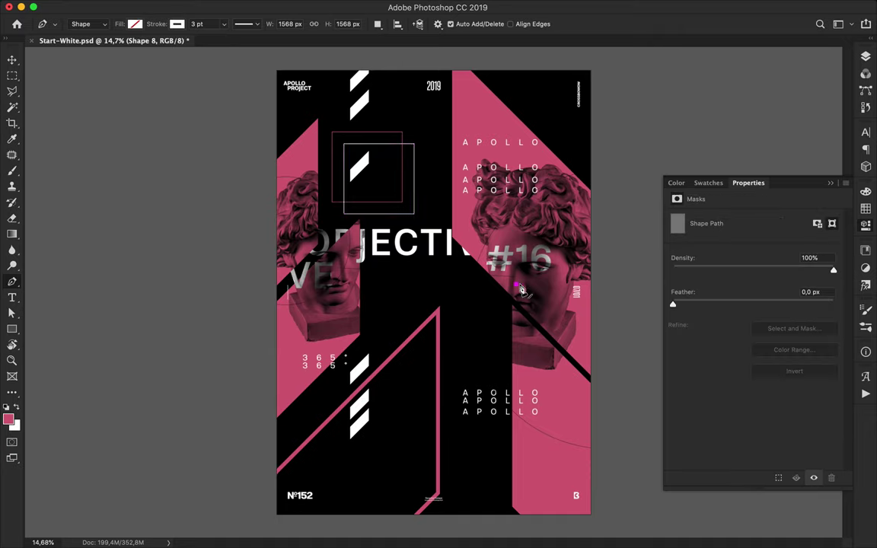
click(396, 397)
click(417, 397)
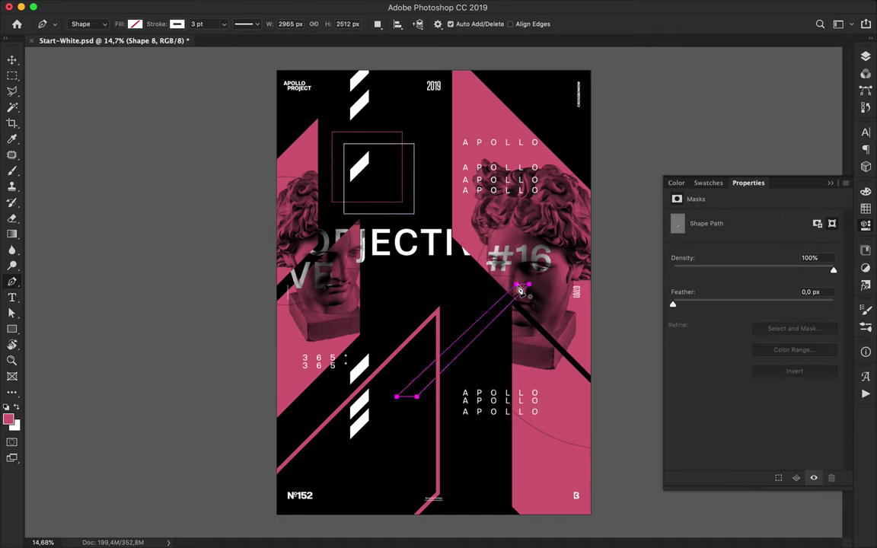
click(138, 24)
click(135, 25)
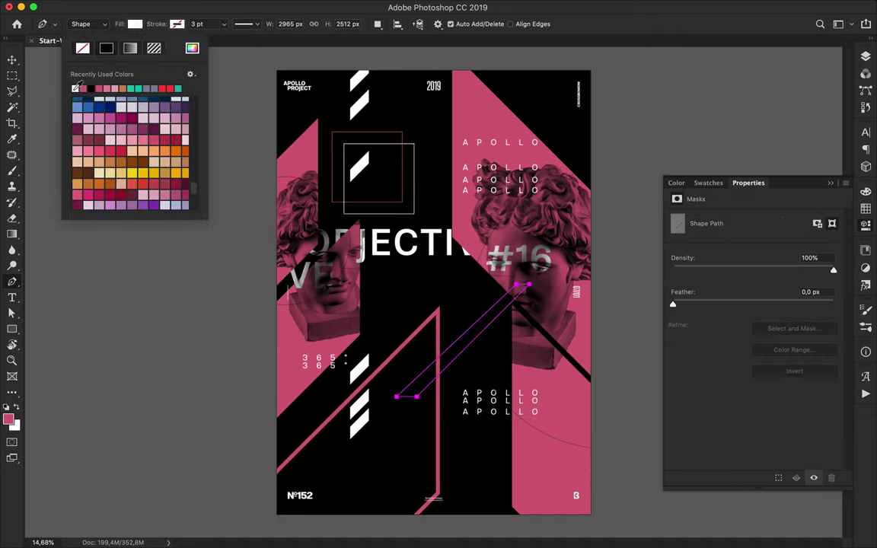
click(75, 88)
Rasterize the long white bar and cut away a strip along its upper-left edge to make it narrower.
click(866, 57)
scroll(760, 243, down, 5)
right_click(761, 267)
click(708, 214)
key(l)
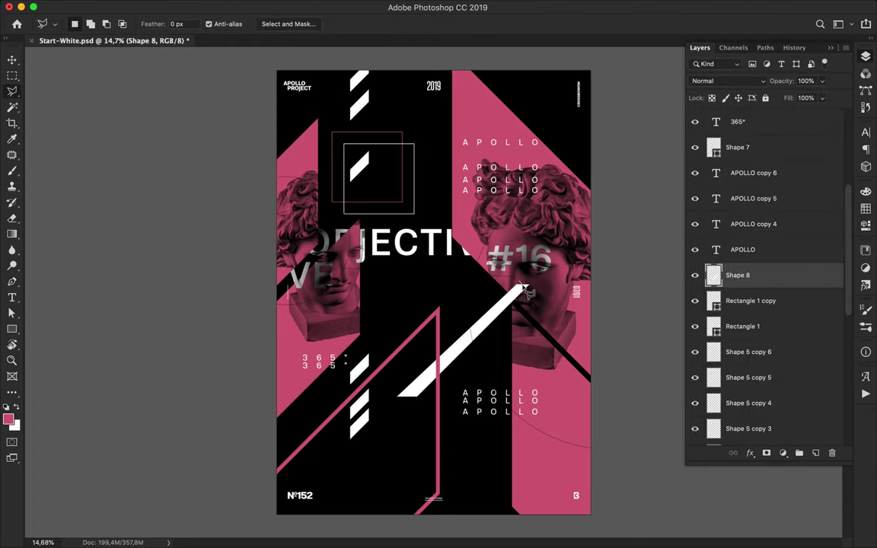
click(523, 283)
click(397, 406)
click(386, 402)
click(481, 302)
click(523, 282)
key(Delete)
click(471, 299)
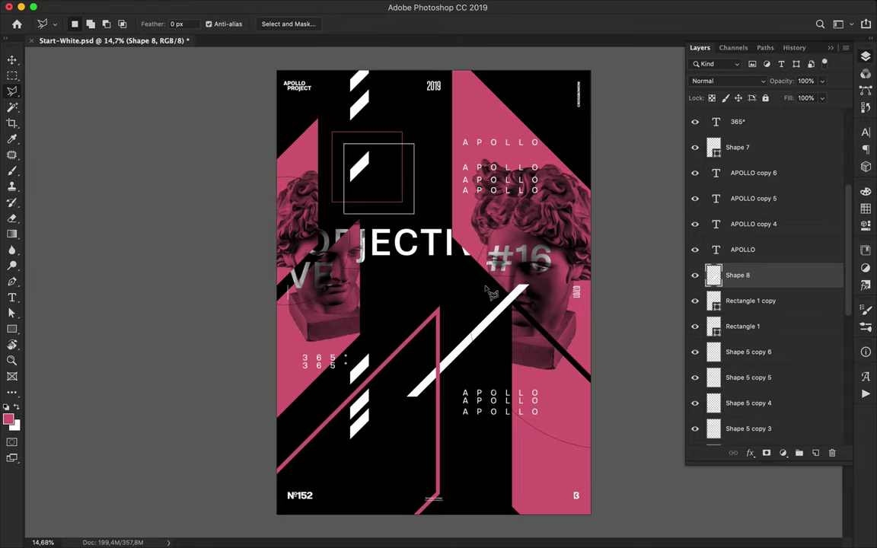
Draw a slanted four-sided shape about 1789 by 1142 px below the OBJECTIVE title, filled white without a stroke.
key(p)
click(344, 314)
click(386, 272)
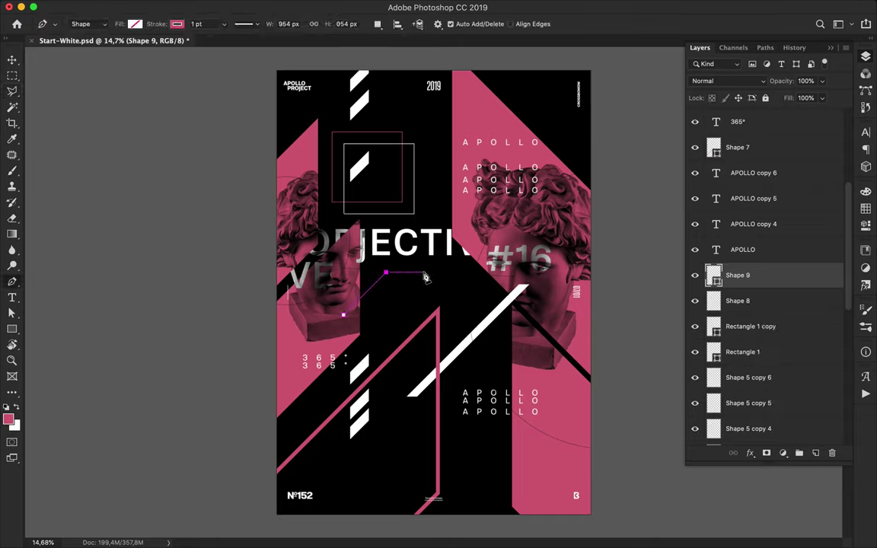
click(371, 324)
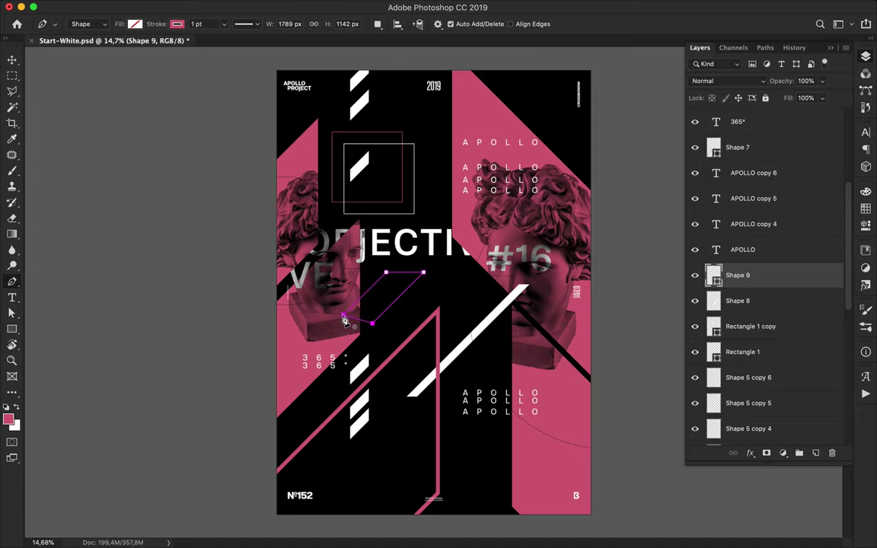
key(a)
click(181, 23)
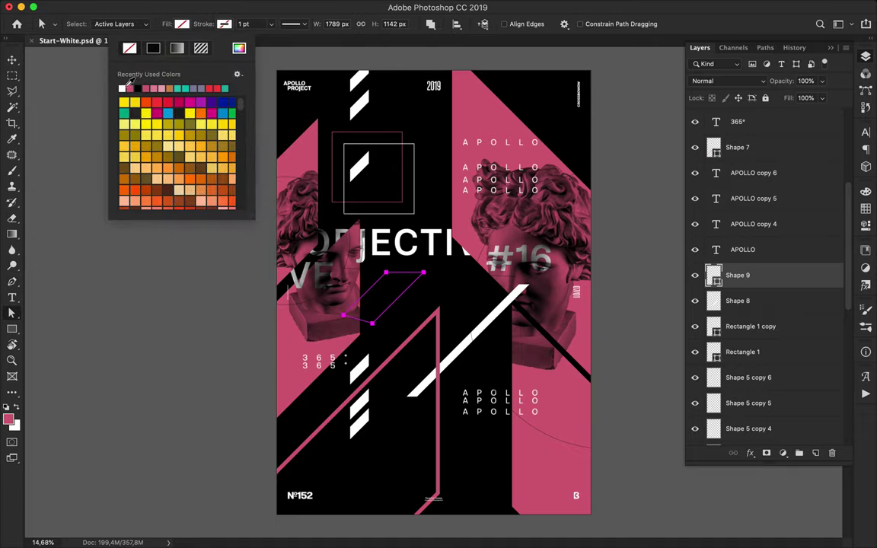
click(122, 88)
Rasterize the new white slanted shape and trim its uneven lower edge to a straight horizontal.
right_click(729, 275)
click(724, 198)
key(l)
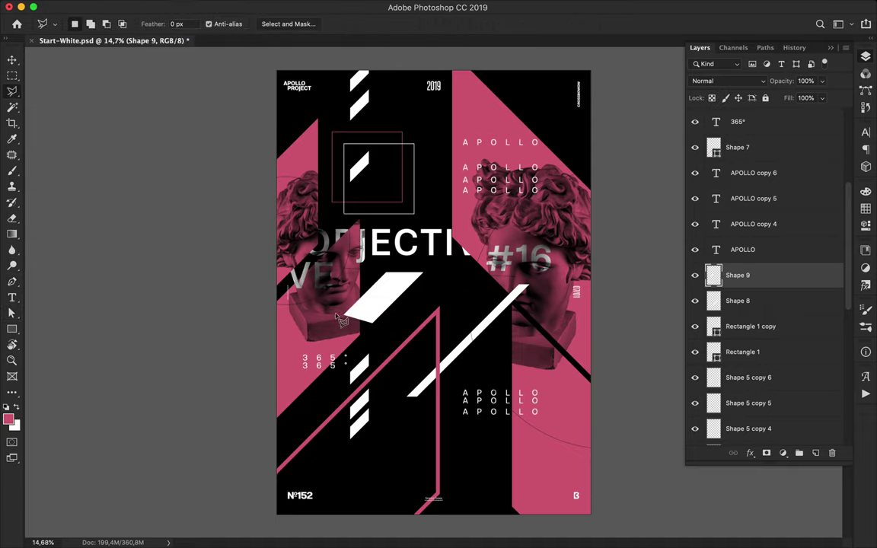
double_click(398, 313)
key(Delete)
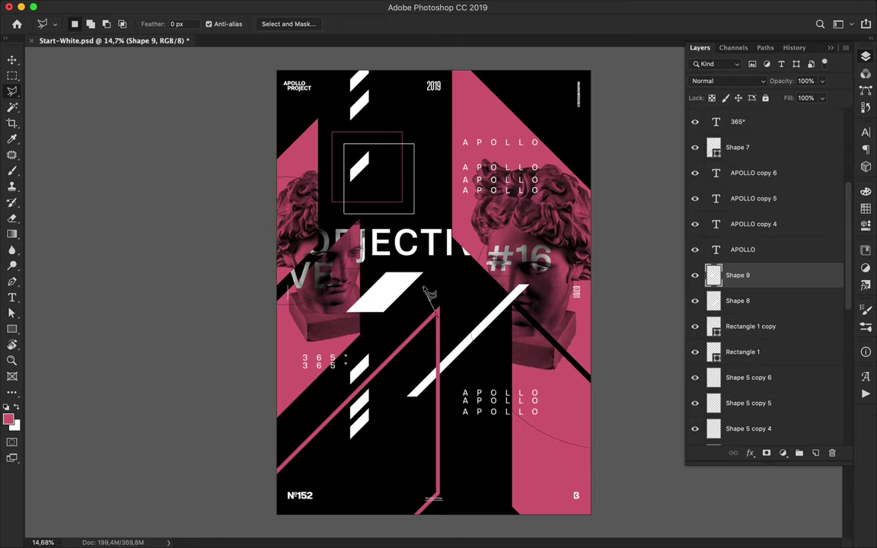
Cut a diagonal strip off the right side of the short white slanted shape to make it narrower.
click(434, 260)
click(421, 258)
click(360, 318)
double_click(415, 334)
key(Delete)
click(415, 334)
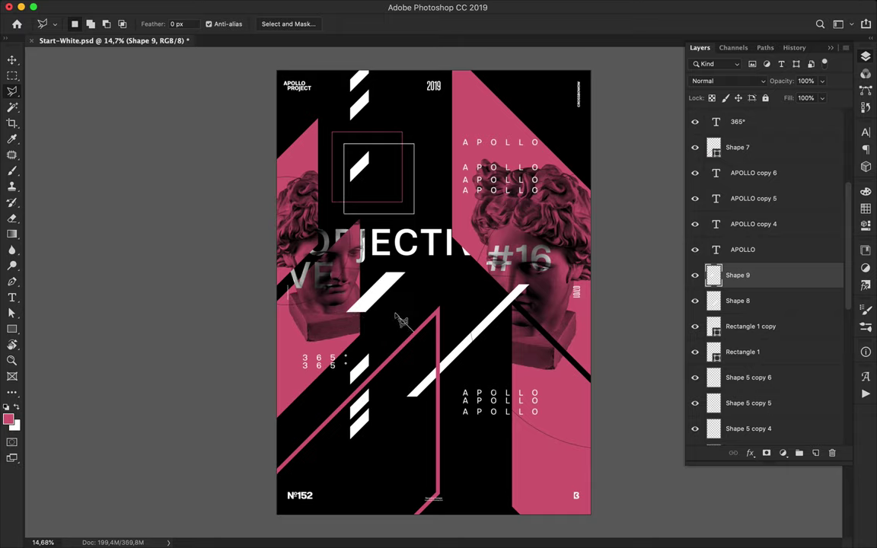
key(Escape)
Move the short white slanted bar down and left over the left bust's base and delete its two trial copies.
key(v)
mouse_move(382, 299)
mouse_down()
mouse_move(366, 309)
mouse_move(403, 306)
mouse_move(286, 301)
mouse_move(431, 304)
mouse_up()
super+click(408, 298)
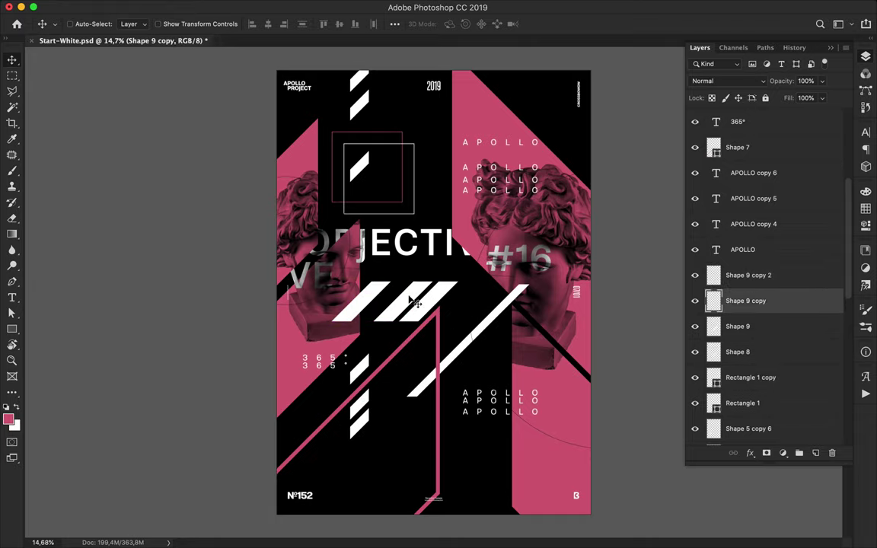
key(Delete)
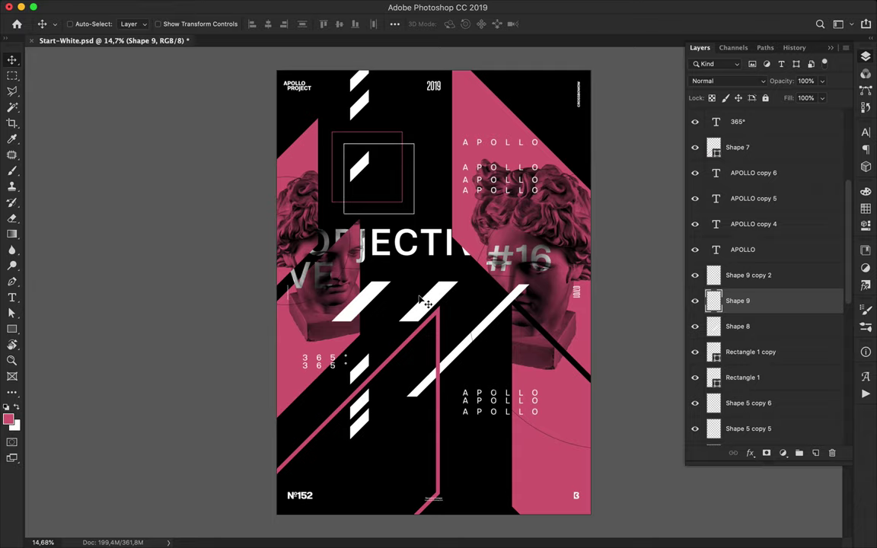
key(alt+bracketright)
key(Delete)
Reorder the layers so Shape 7 sits directly above the JECTIVE text and Shape 8 directly above Shape 4.
key(p)
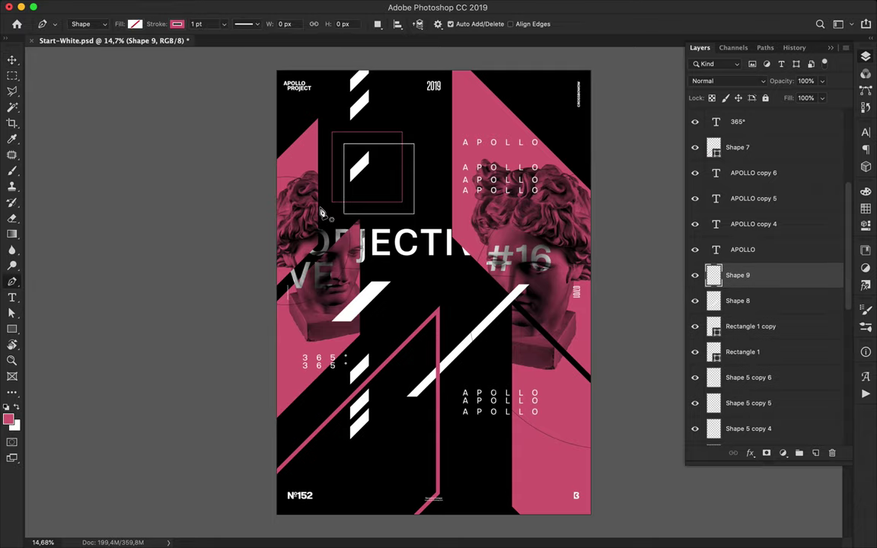
key(v)
drag(735, 300, 767, 323)
shift+click(751, 171)
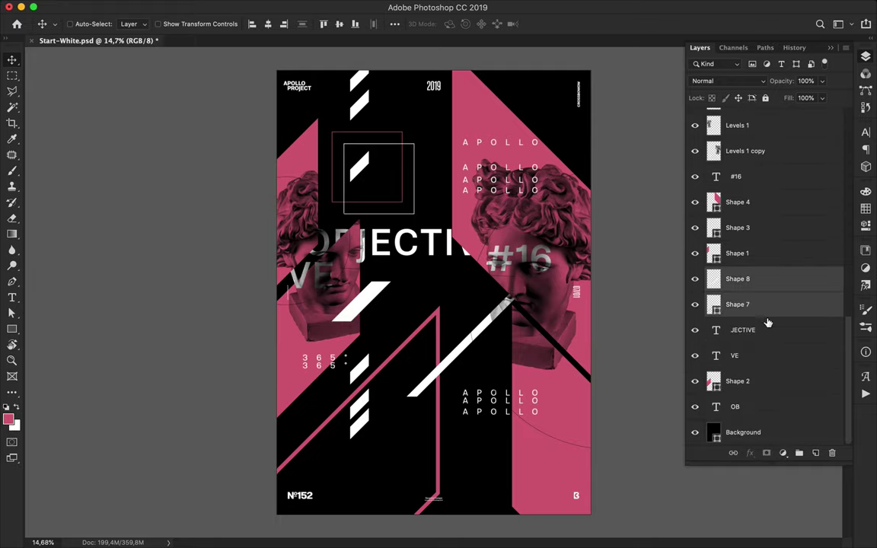
click(742, 280)
drag(742, 280, 753, 197)
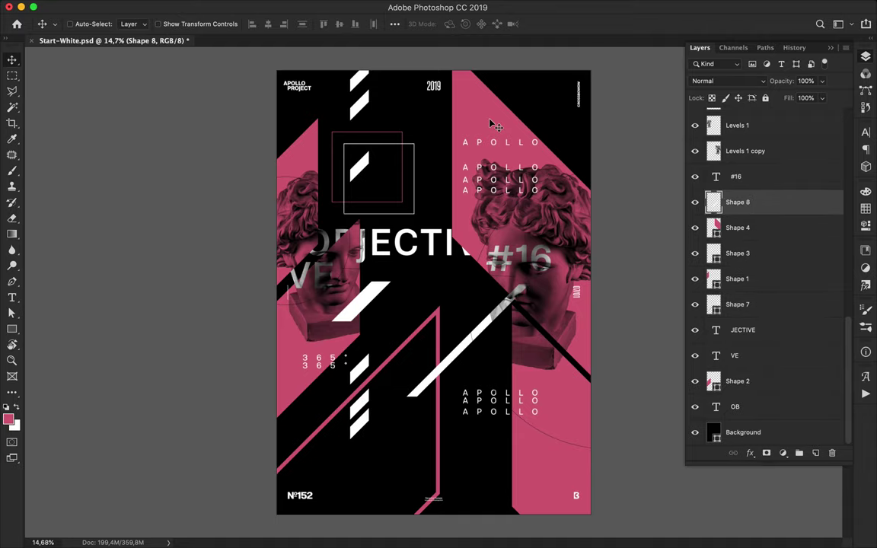
Draw an unfilled 85 px square with a 1 pt pink stroke right of the large outlined squares and place two copies to its left.
scroll(458, 127, up, 5)
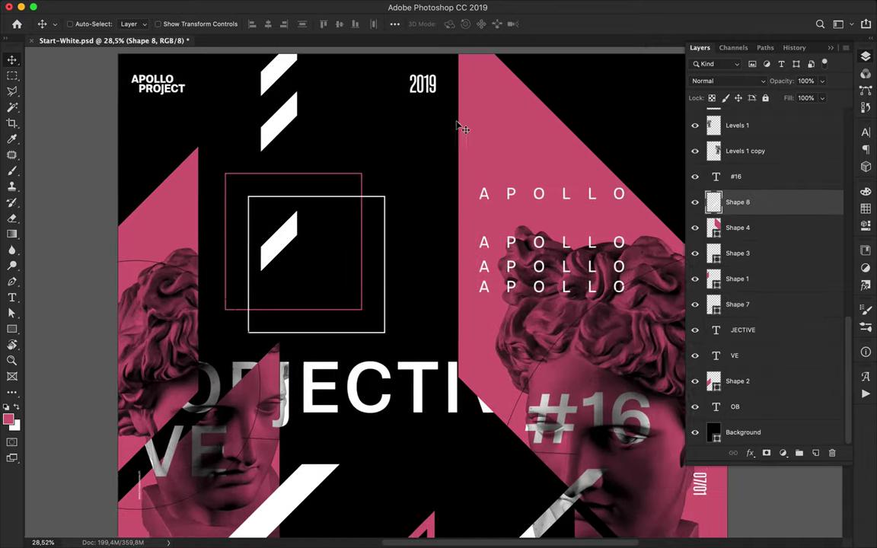
key(u)
drag(395, 170, 406, 180)
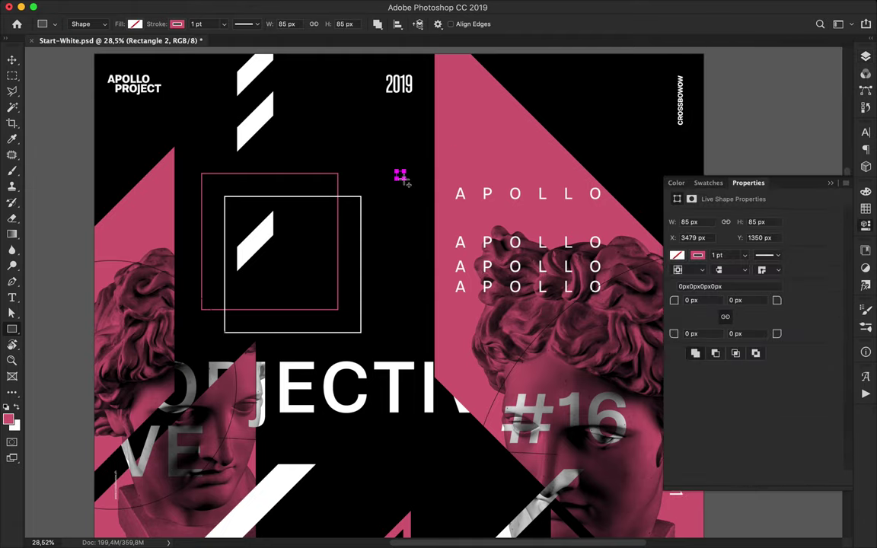
key(v)
scroll(430, 188, up, 3)
right_click(389, 173)
click(391, 177)
drag(389, 176, 307, 178)
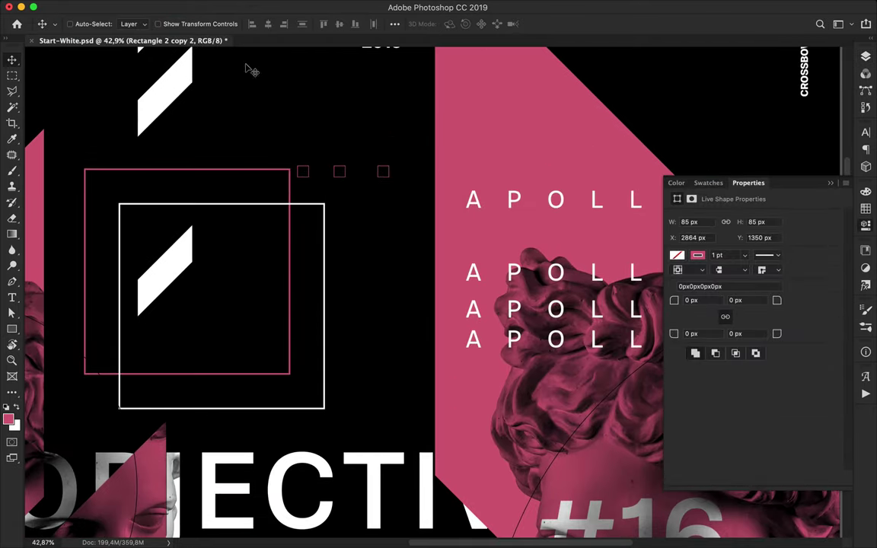
Add another small square copy just left of the large pink shape, with a white stroke aligned inside.
drag(382, 172, 498, 172)
key(a)
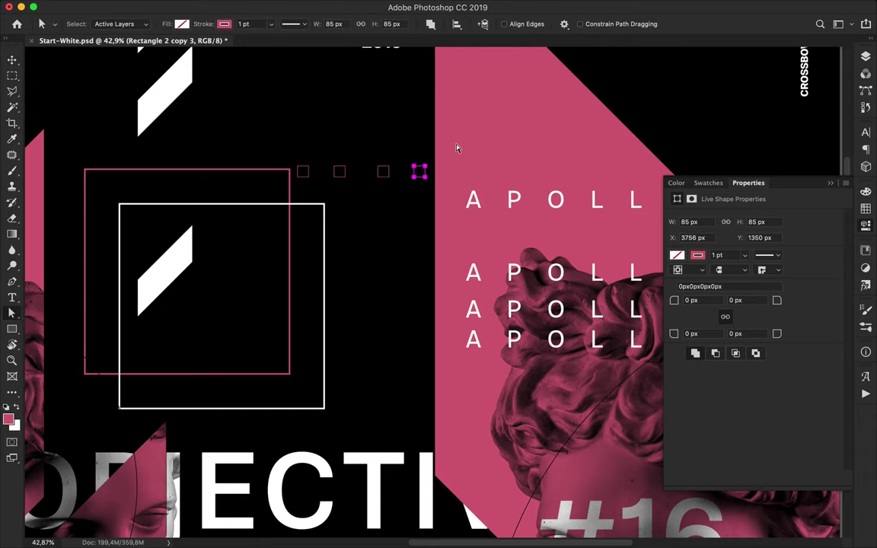
click(225, 25)
click(305, 24)
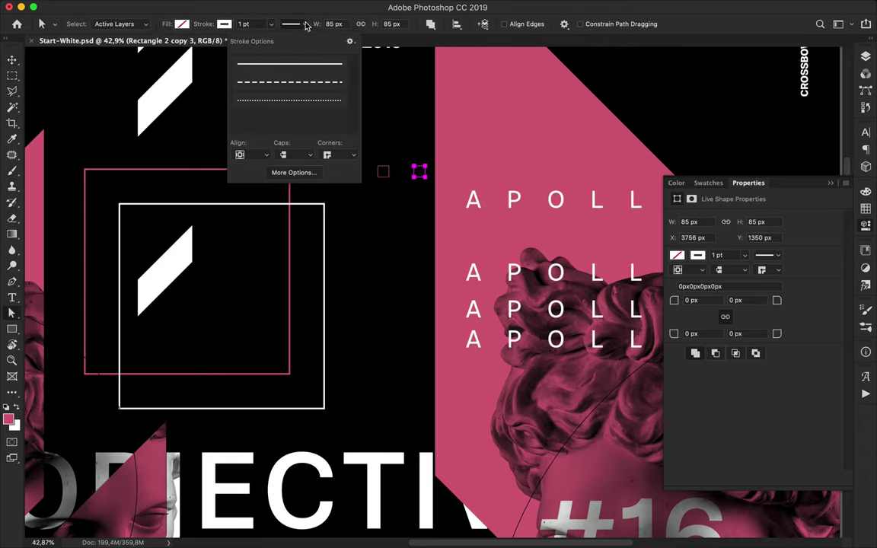
click(261, 158)
click(343, 161)
key(v)
Set the stroke alignment of the small pink square nearest the white one to inside.
super+click(389, 176)
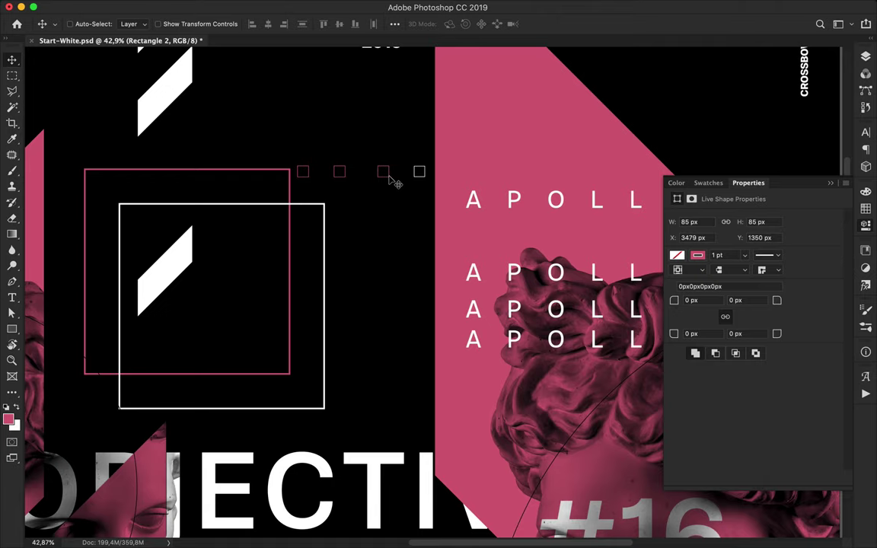
key(a)
click(769, 270)
click(701, 270)
click(691, 258)
key(v)
Try to align the strokes of the two leftmost small pink squares inside in one go.
click(346, 179)
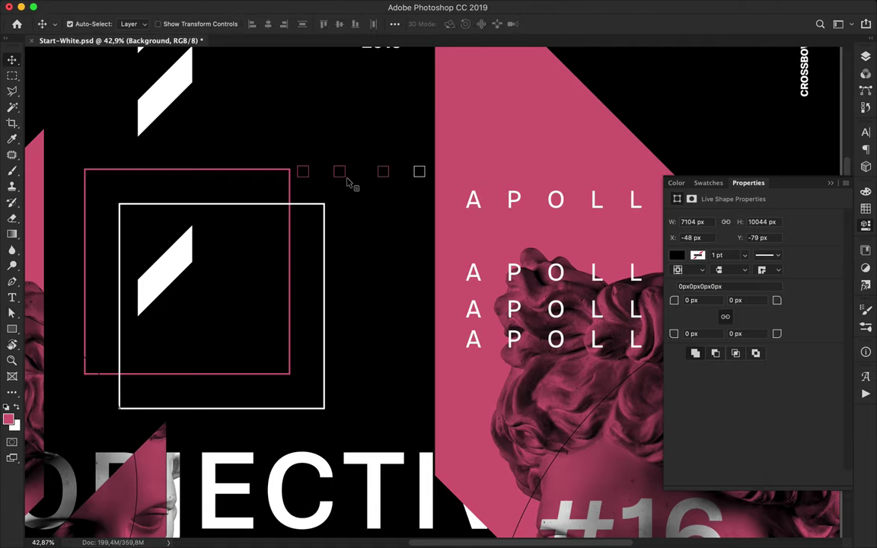
click(345, 180)
shift+super+click(307, 178)
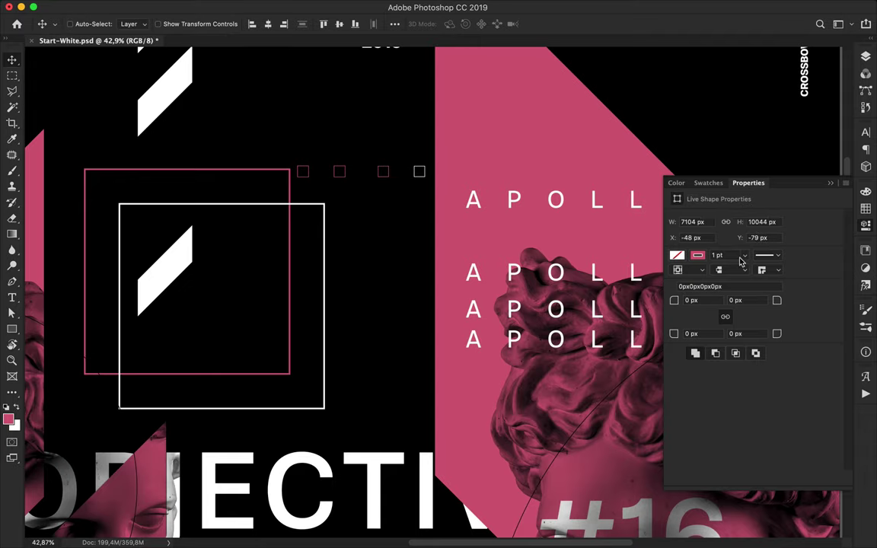
click(684, 270)
click(679, 262)
key(super+z)
Set the stroke alignment of the two leftmost small pink squares to inside, one at a time.
scroll(345, 178, up, 3)
click(340, 179)
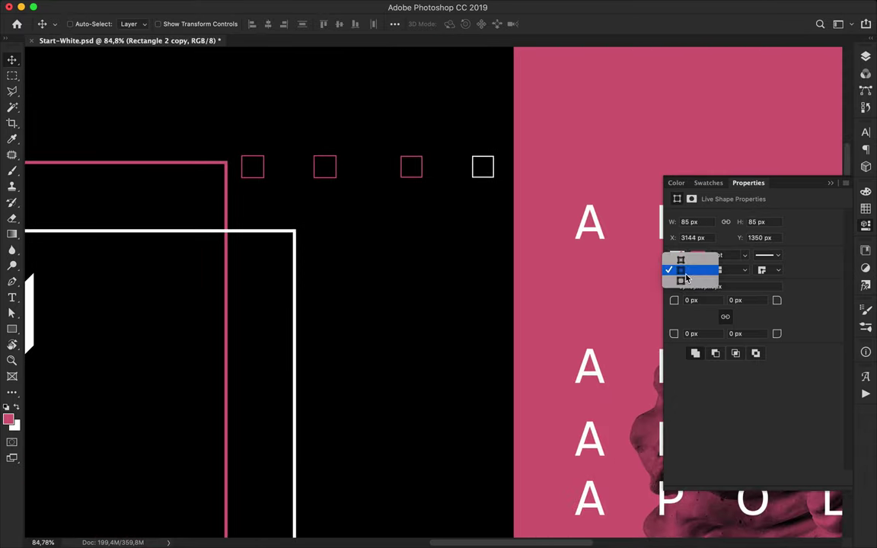
super+click(263, 176)
click(689, 270)
click(687, 261)
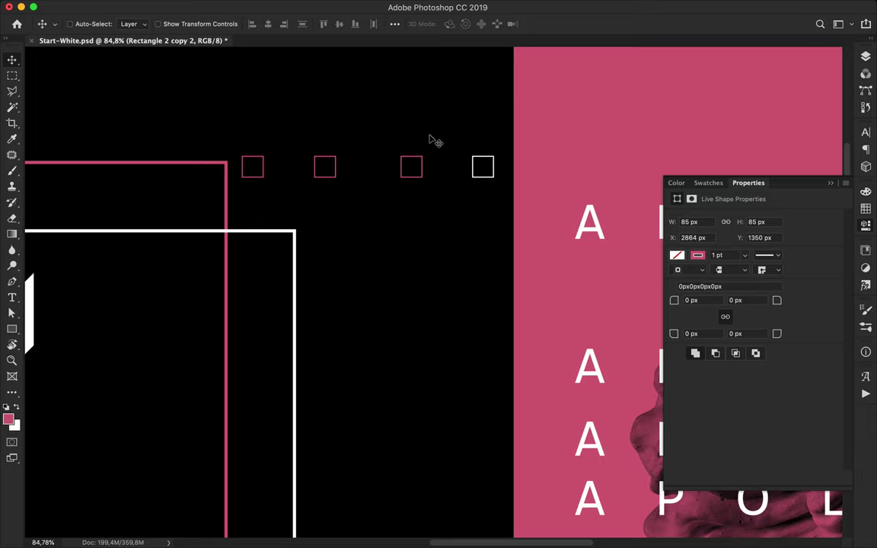
Place two copies of the white outlined square in the row over the large pink shape and give the left copy a black stroke.
scroll(434, 141, down, 1)
super+click(490, 179)
super+click(490, 178)
drag(490, 178, 654, 166)
drag(653, 166, 589, 167)
key(a)
click(181, 24)
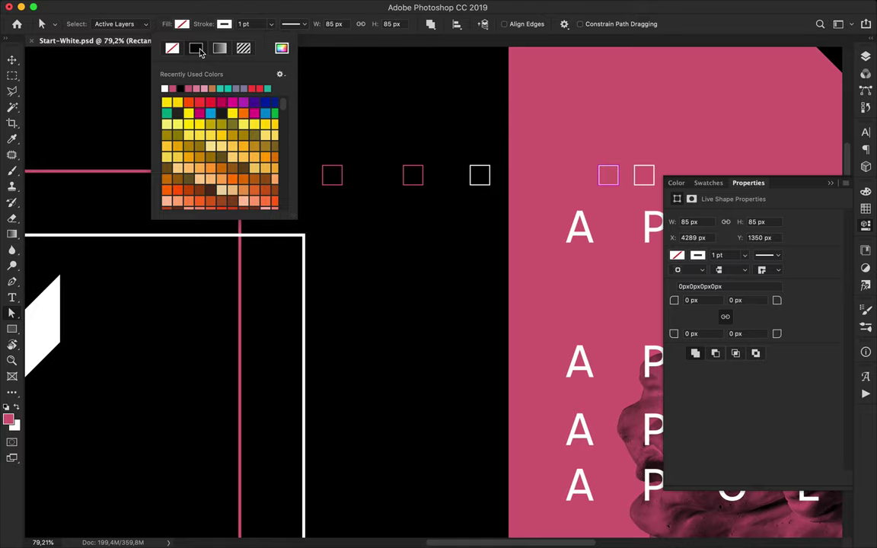
click(181, 88)
key(Return)
Duplicate the black outlined square to the left and make the copy solid black without a stroke.
key(v)
drag(618, 176, 568, 178)
key(a)
click(224, 24)
click(173, 50)
click(182, 23)
click(122, 88)
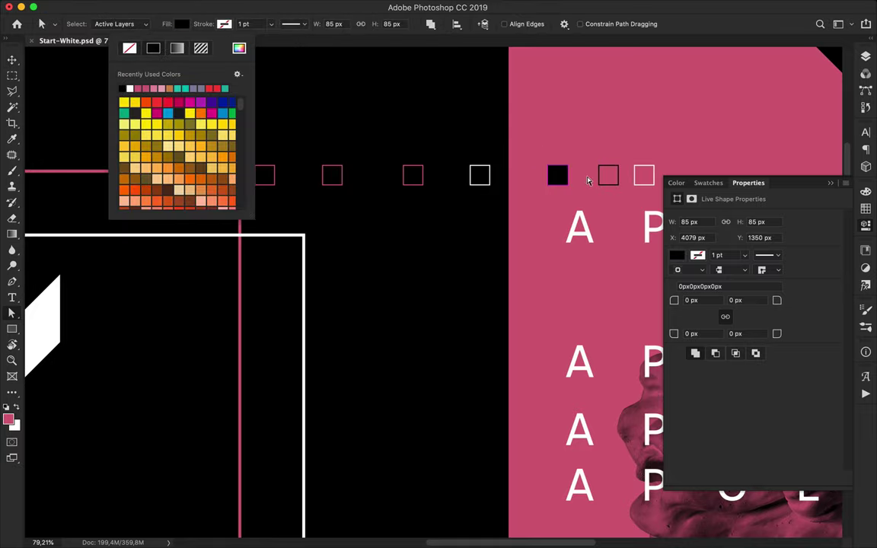
scroll(587, 180, right, 5)
key(Return)
Duplicate the solid black square to the right of the outlined ones, fill the copy white, and add another white copy farther right.
key(v)
drag(282, 183, 407, 185)
key(a)
click(182, 24)
click(130, 88)
key(Escape)
key(v)
scroll(573, 108, down, 3)
drag(411, 198, 531, 204)
scroll(533, 205, down, 5)
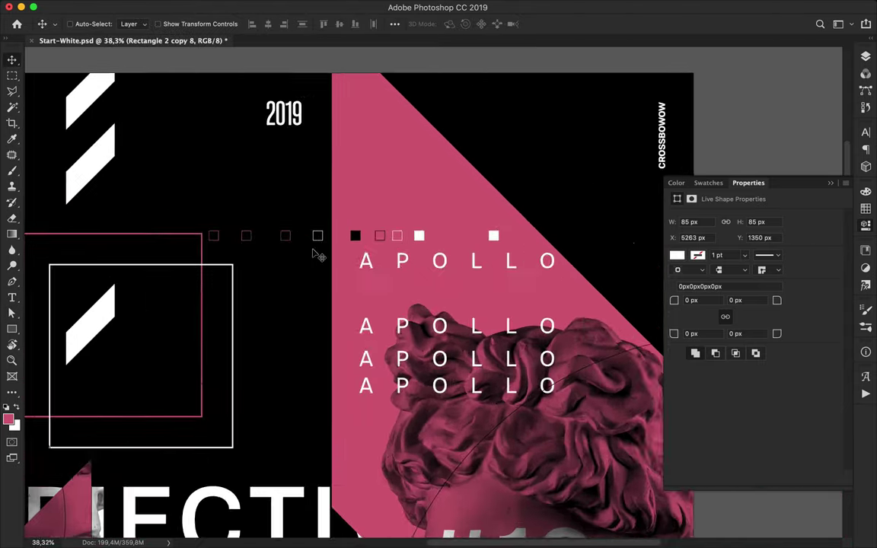
Duplicate the pink outlined square nearest the white one slightly left and make the copy solid pink without a stroke.
scroll(312, 251, up, 4)
super+click(308, 253)
drag(308, 254, 290, 253)
key(a)
click(223, 26)
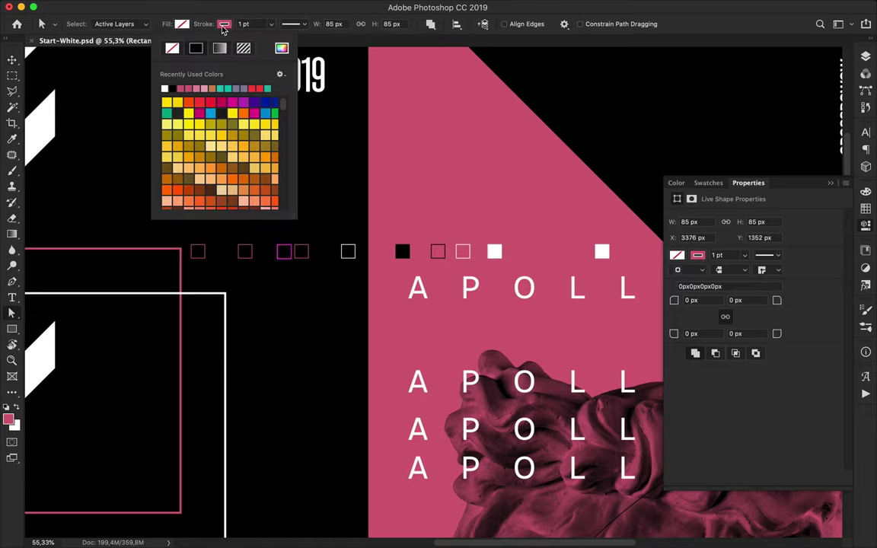
click(181, 24)
click(136, 88)
key(Escape)
key(v)
Extend the row rightward onto the black area with a copy of the solid white square and a copy of the solid pink square.
scroll(348, 189, down, 6)
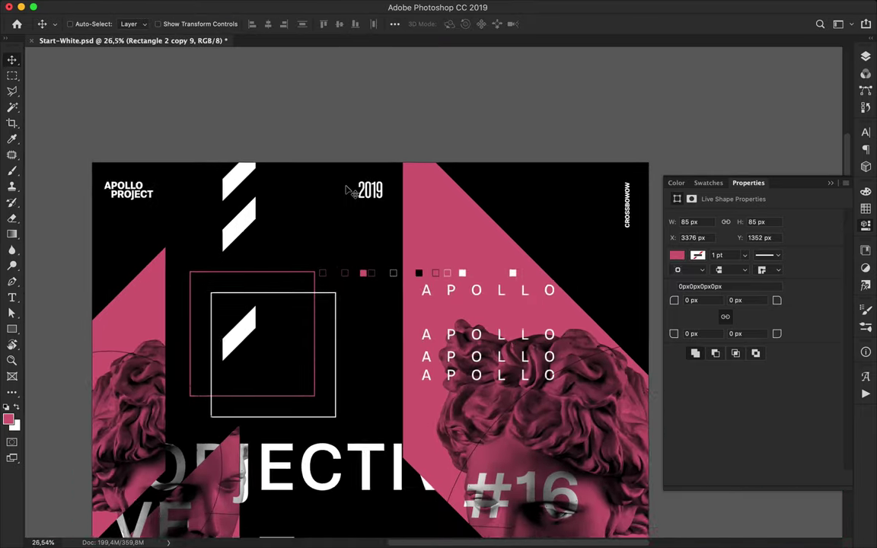
scroll(348, 190, down, 1)
drag(449, 156, 474, 155)
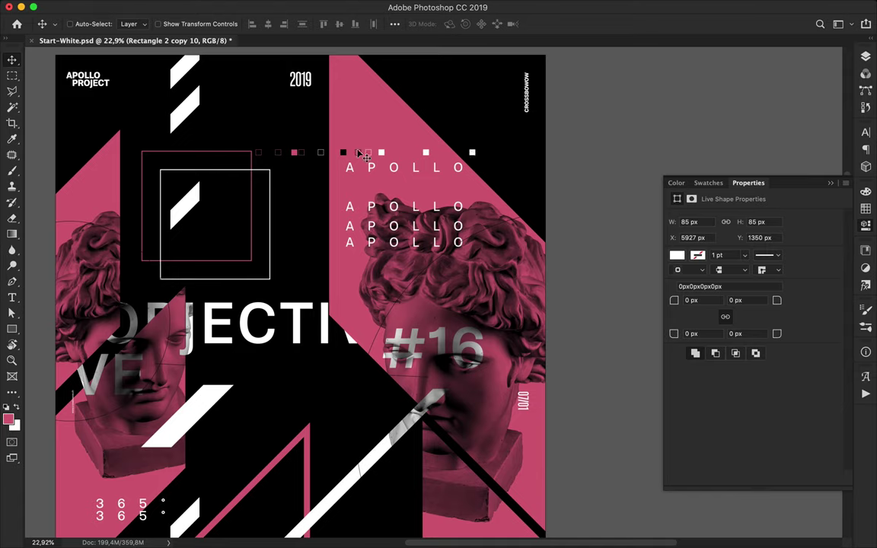
super+click(295, 154)
drag(295, 154, 490, 155)
Try to move five of the small squares in the row down together.
scroll(366, 165, down, 5)
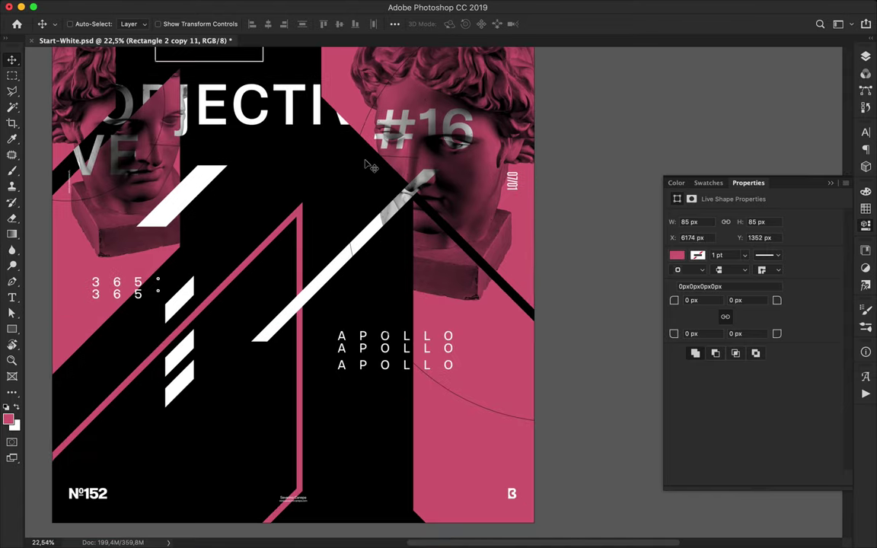
scroll(365, 164, up, 3)
scroll(365, 164, down, 3)
scroll(381, 126, up, 4)
scroll(381, 125, up, 4)
super+click(338, 100)
shift+super+click(318, 104)
shift+click(293, 100)
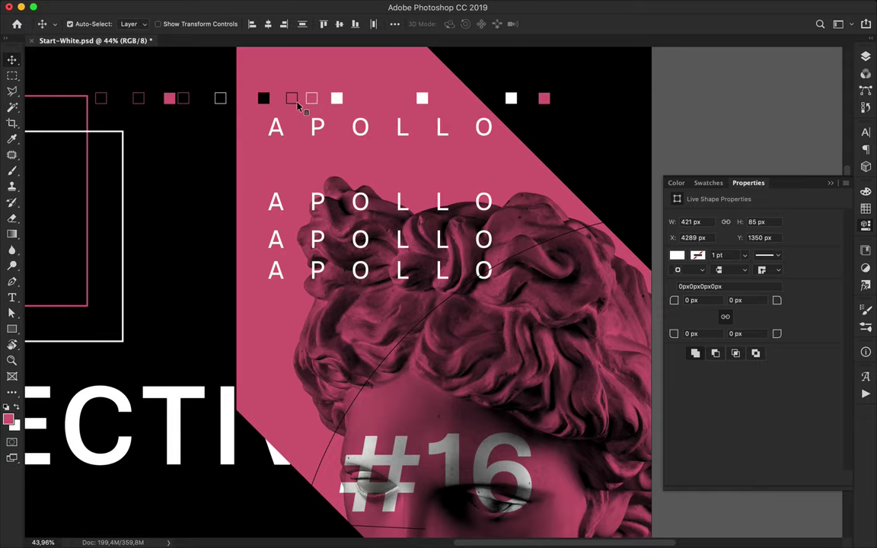
shift+super+click(169, 100)
shift+super+click(187, 103)
drag(189, 105, 186, 149)
key(super+z)
Duplicate six small squares from the row, a solid and an outlined one each in pink, black and white, below the row.
scroll(186, 112, up, 6)
scroll(186, 112, up, 4)
scroll(186, 112, left, 1)
click(254, 181)
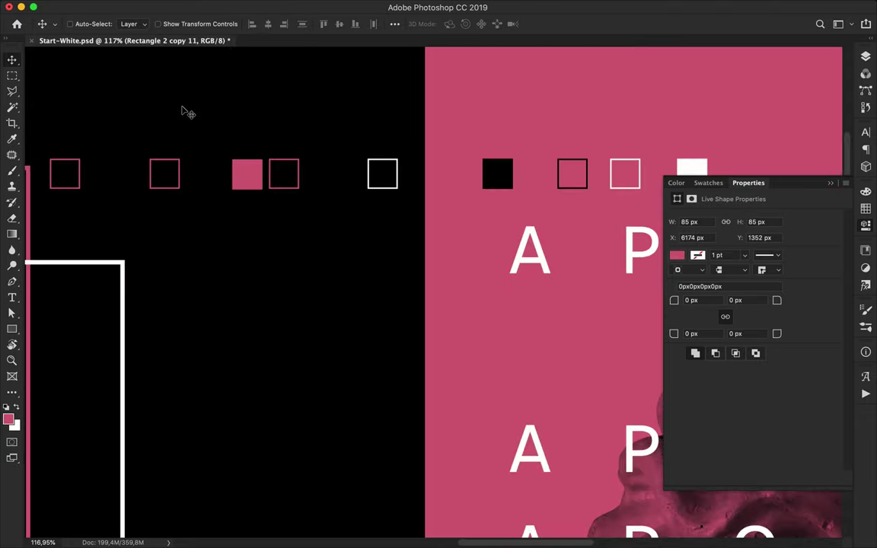
shift+click(270, 189)
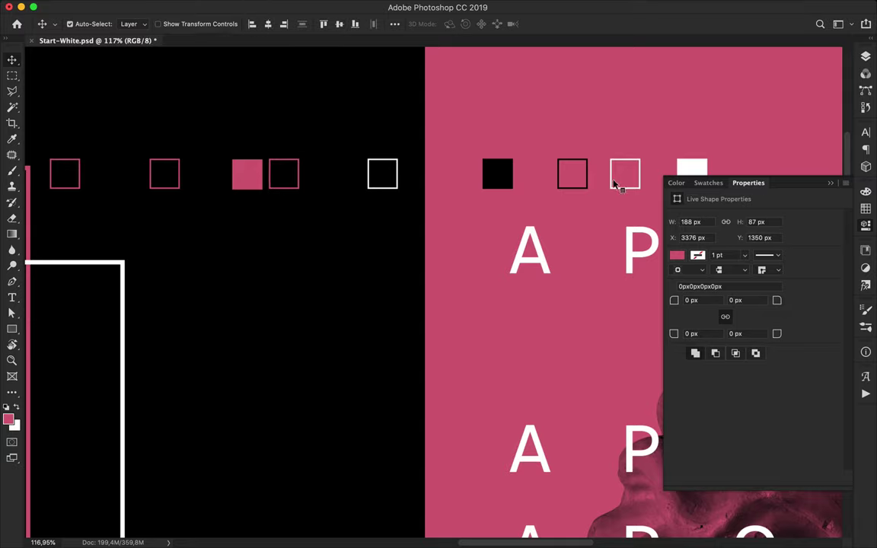
shift+click(612, 190)
shift+super+click(511, 186)
shift+super+click(698, 166)
scroll(546, 185, down, 5)
drag(551, 237, 403, 394)
scroll(431, 383, down, 4)
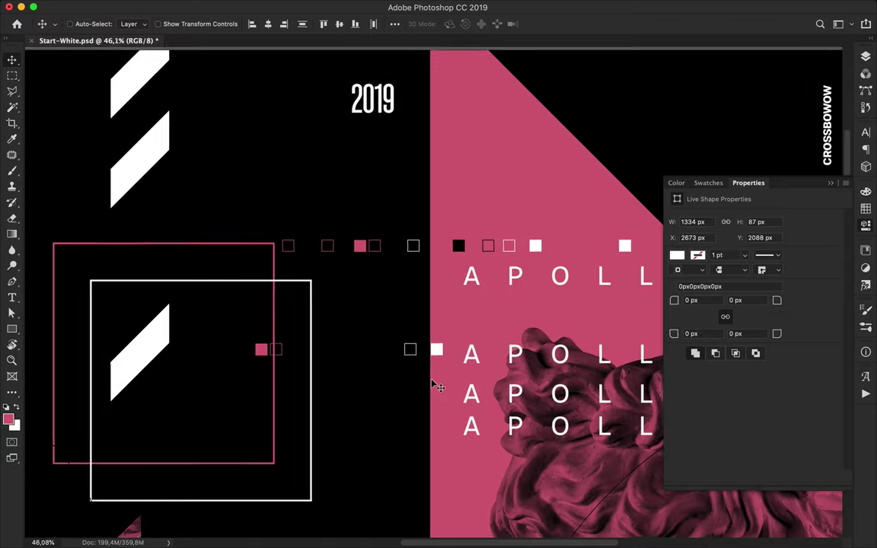
Rotate the copied squares -90° and place them as a vertical column along the poster's left edge beside the left bust's base.
scroll(432, 384, down, 4)
key(super+t)
drag(448, 313, 322, 346)
key(super+plus)
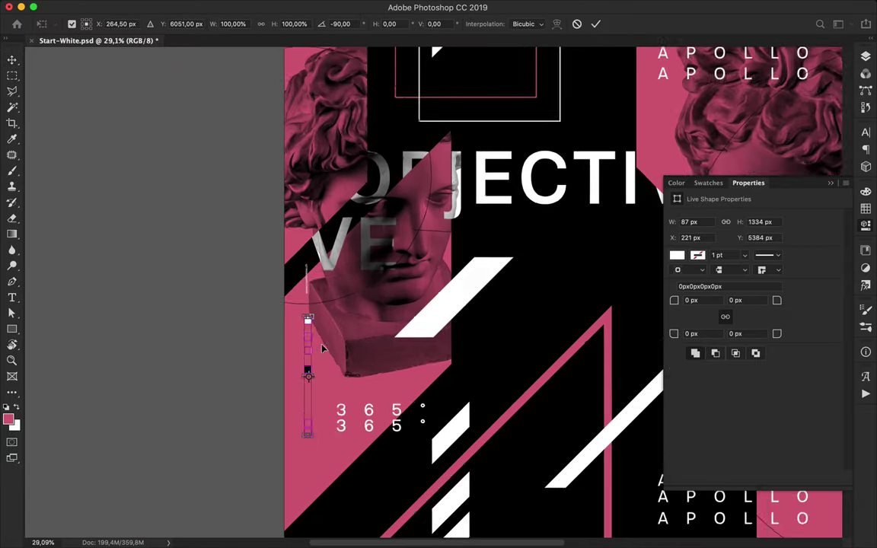
scroll(322, 348, up, 3)
key(Return)
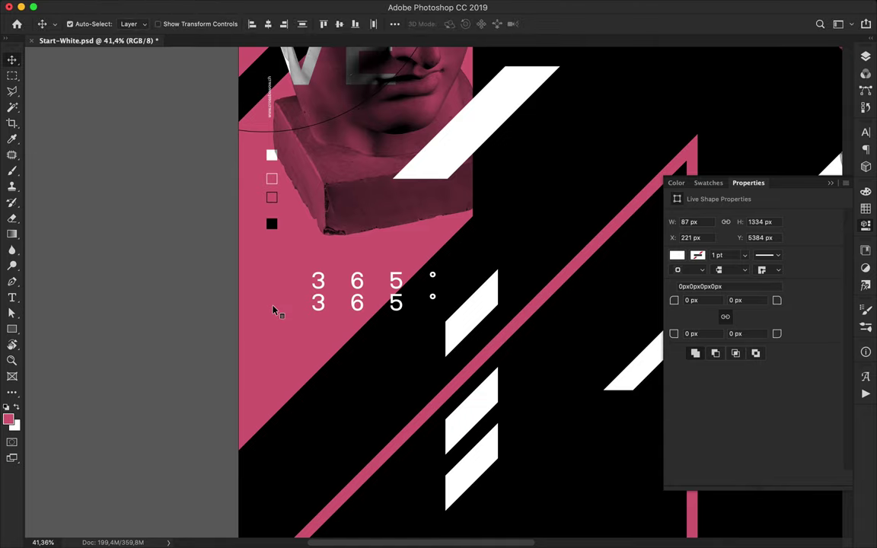
Toggle the visibility of the copied square layers to identify the pink squares in the left column.
click(274, 309)
click(865, 57)
super+click(272, 226)
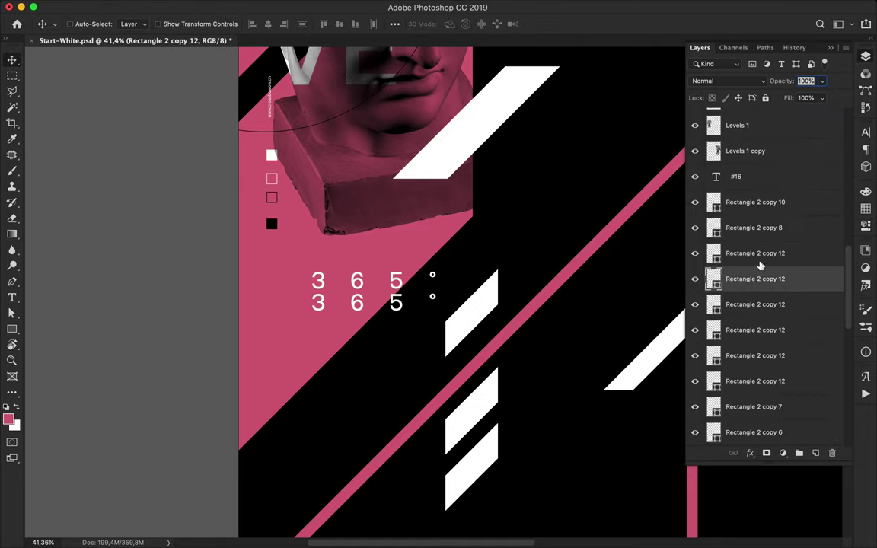
click(694, 256)
click(697, 279)
click(697, 279)
click(697, 305)
click(698, 305)
drag(272, 197, 306, 318)
key(super+z)
click(719, 328)
drag(279, 256, 309, 443)
key(super+z)
Move the left column's pink squares down onto the black area and place a copy of the solid black square below the original.
click(741, 355)
drag(282, 239, 272, 398)
click(741, 378)
drag(275, 223, 274, 347)
super+click(267, 188)
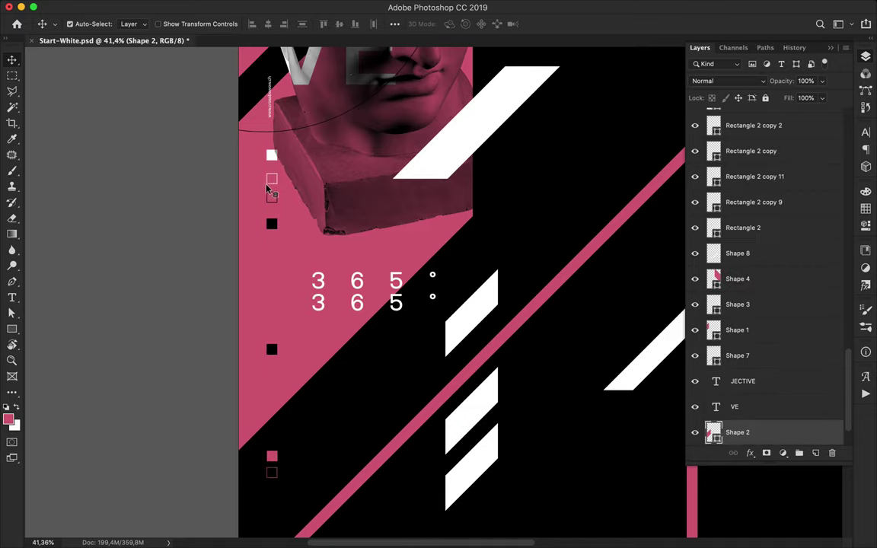
Add four copies of the white outlined square at different heights down the left column.
scroll(269, 185, up, 5)
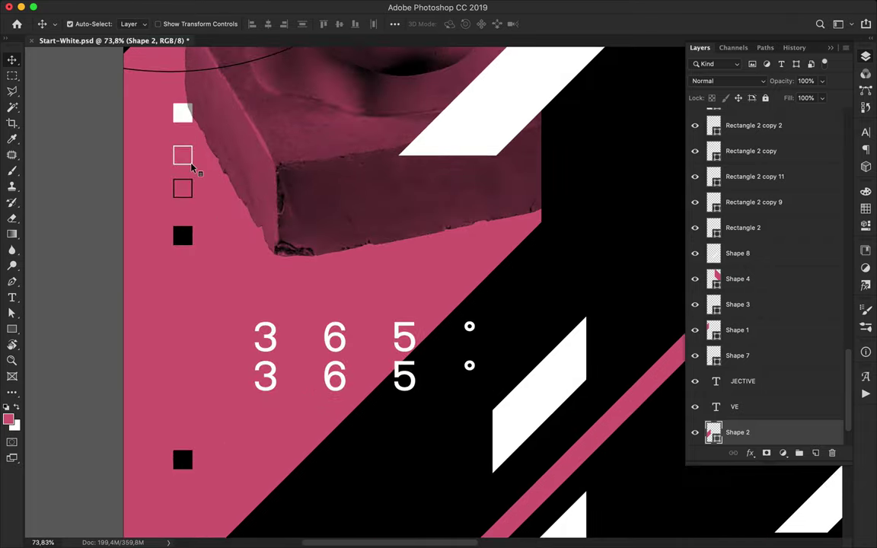
super+click(191, 160)
drag(191, 158, 193, 307)
drag(193, 307, 202, 485)
scroll(204, 485, down, 5)
drag(186, 117, 167, 69)
scroll(186, 431, down, 10)
scroll(181, 98, down, 10)
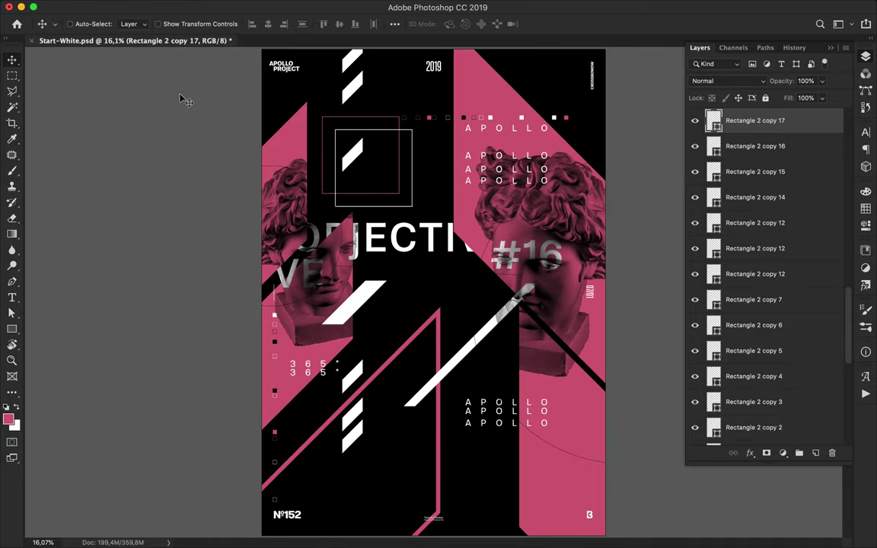
Duplicate the outlined squares of the left column across to the poster's right edge at the same heights.
scroll(181, 98, up, 2)
shift+click(782, 276)
drag(234, 362, 641, 370)
scroll(643, 370, down, 5)
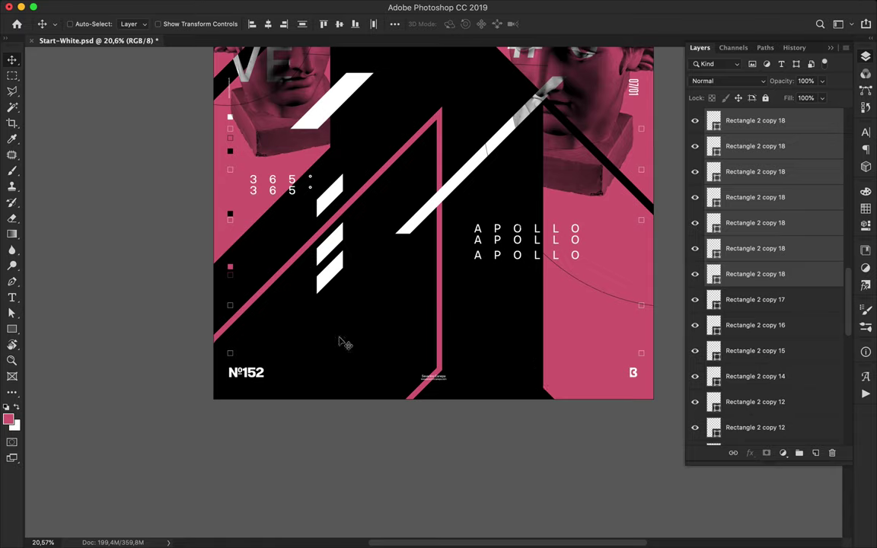
Fill out the right-edge column with copies of the solid black and solid white squares at varied heights.
drag(230, 153, 642, 158)
scroll(642, 160, right, 5)
scroll(641, 161, up, 2)
drag(469, 149, 469, 365)
super+click(471, 104)
drag(471, 105, 471, 249)
scroll(456, 259, down, 4)
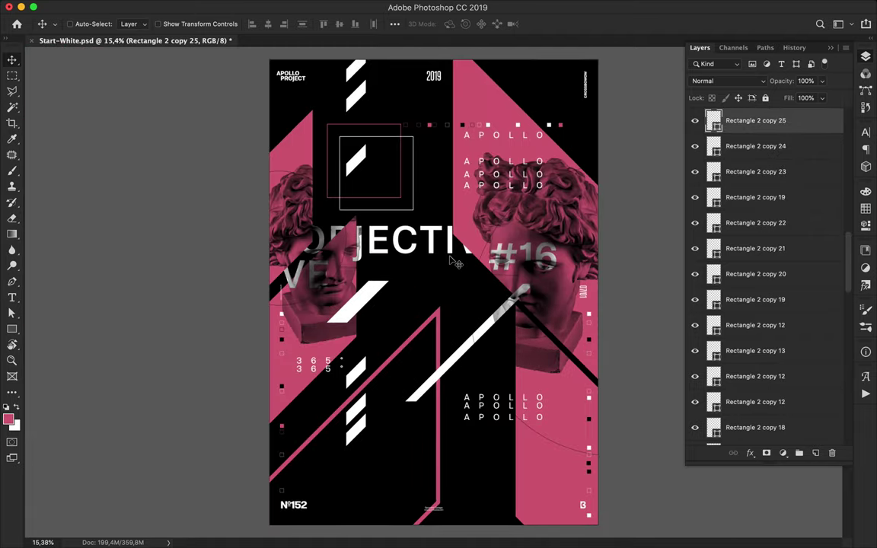
key(u)
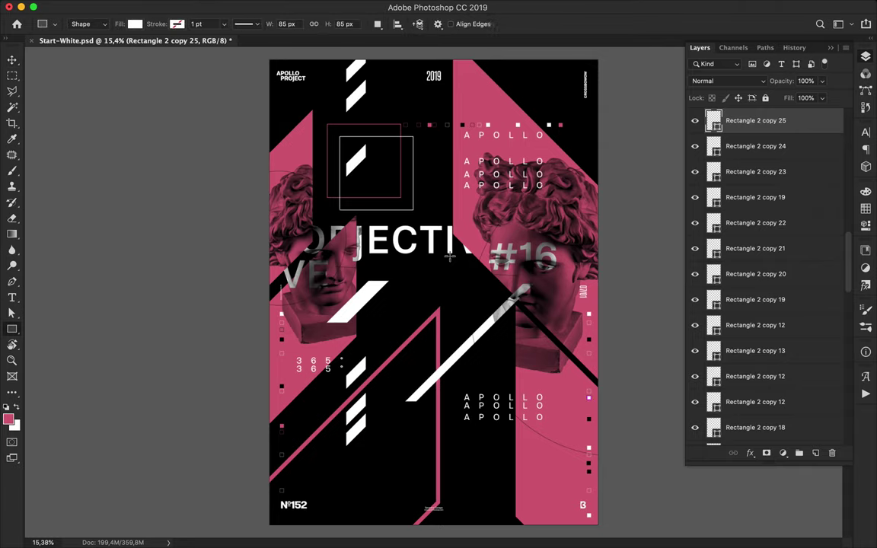
click(134, 24)
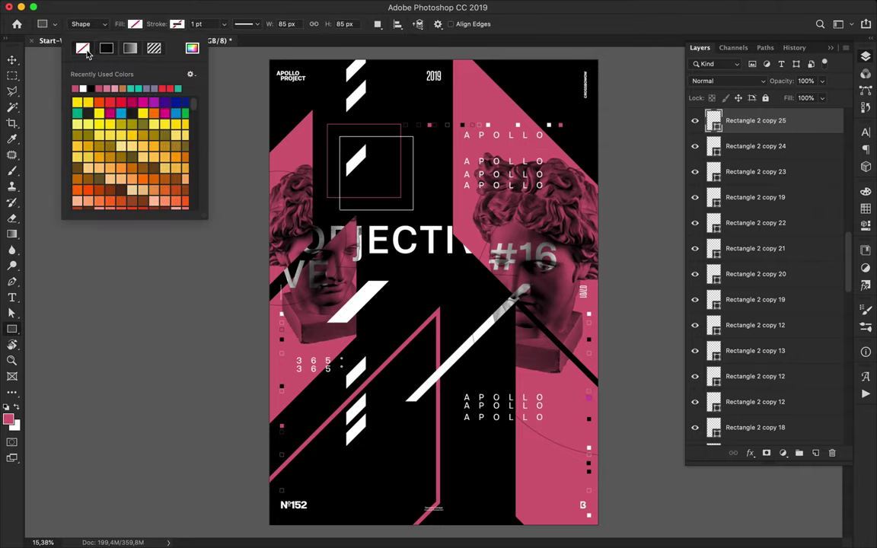
click(548, 352)
drag(288, 105, 404, 189)
key(super+z)
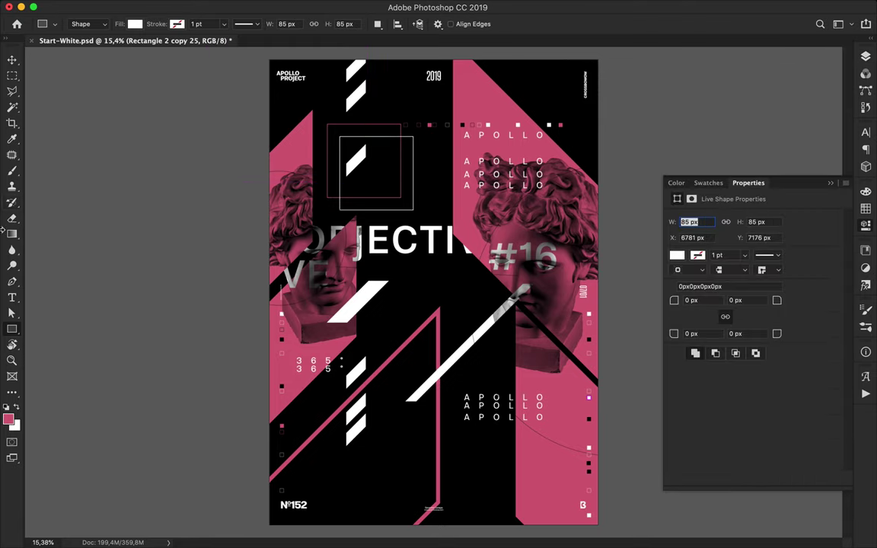
Draw a large circle with the Ellipse tool, using no fill and a thin 1 pt white stroke.
right_click(11, 329)
click(54, 316)
click(134, 23)
click(82, 48)
click(176, 23)
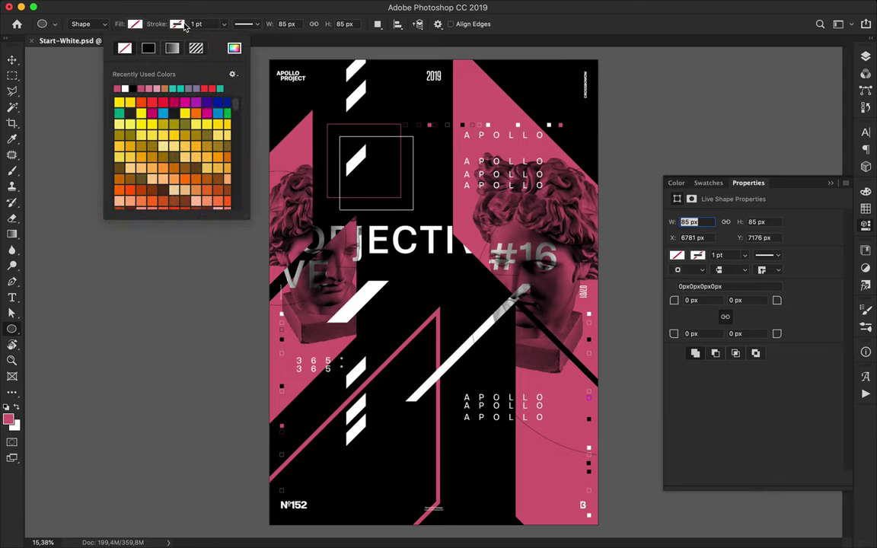
drag(371, 165, 601, 500)
Scale the circle's copy to about 7331 px wide so its arc sweeps through the poster's lower right half.
key(v)
key(ctrl+t)
drag(547, 327, 548, 245)
key(Return)
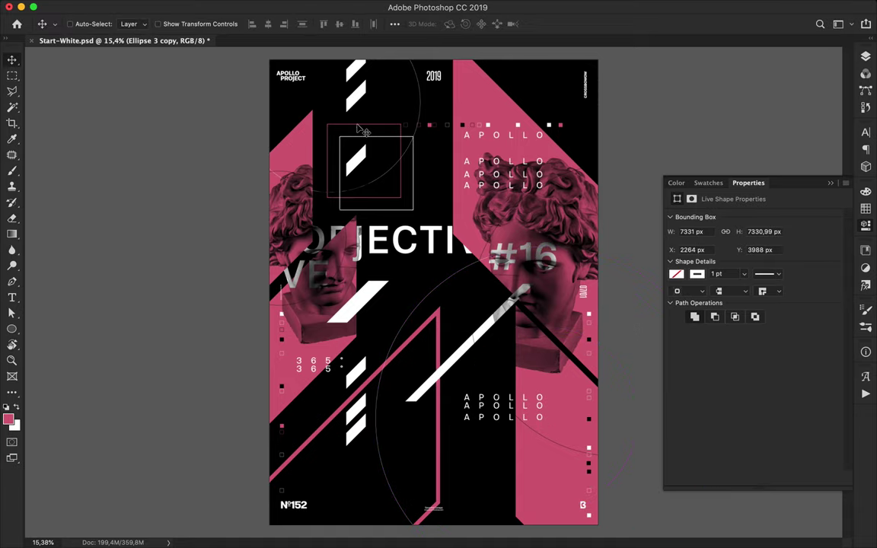
Draw a 45° diagonal line into the poster's upper left with the Pen tool and set its stroke to 3 pt.
scroll(359, 129, up, 3)
scroll(363, 130, up, 5)
key(p)
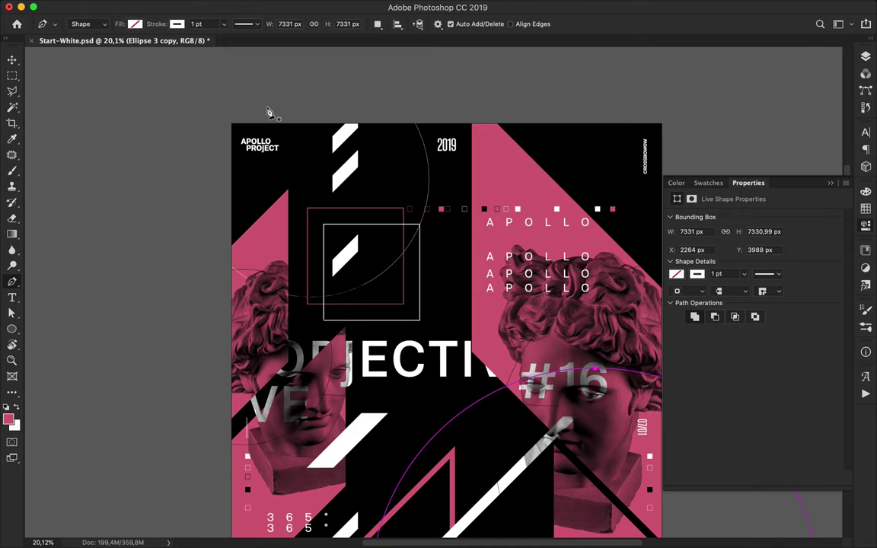
click(268, 108)
click(352, 192)
key(a)
drag(272, 115, 261, 109)
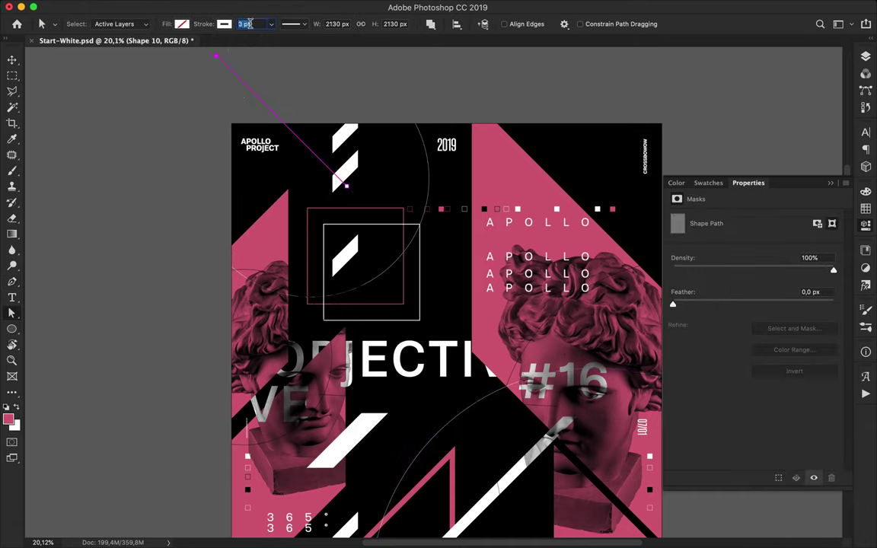
Duplicate the diagonal line parallel to the first with a narrow gap and group the two lines.
key(v)
drag(257, 100, 256, 106)
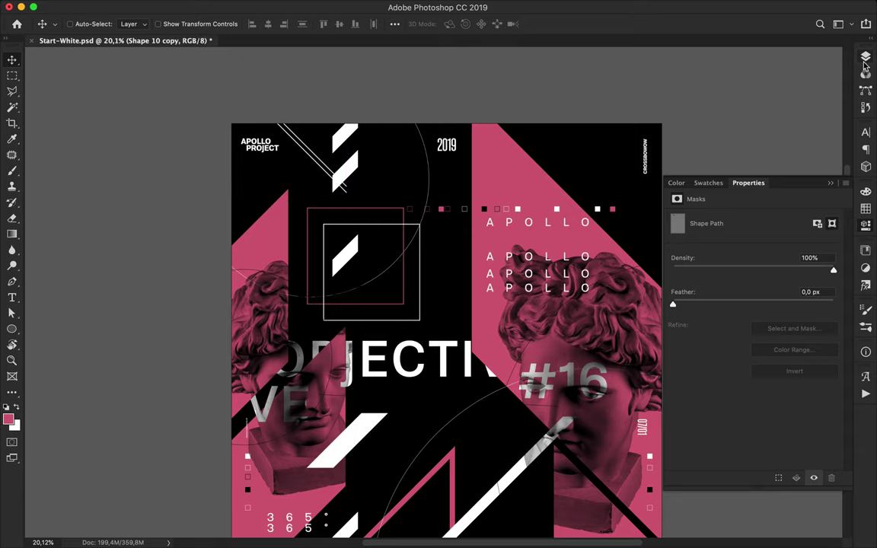
click(865, 57)
shift+click(757, 151)
click(800, 454)
click(709, 116)
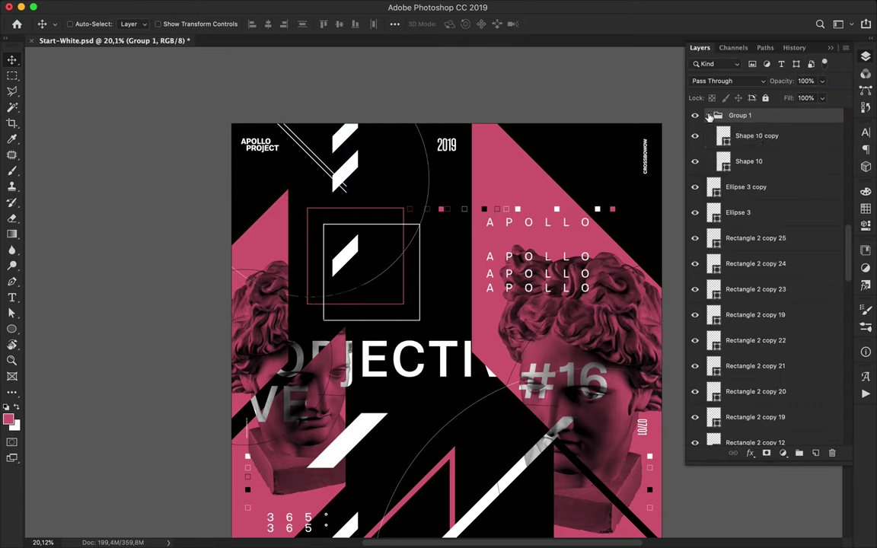
Duplicate both diagonal lines inside the group and offset the copies downward to make four evenly spaced lines.
shift+click(744, 140)
click(744, 140)
shift+click(743, 158)
drag(741, 144, 743, 174)
drag(314, 161, 316, 176)
Duplicate the four diagonal lines inside the group and offset the copies downward to make eight evenly spaced lines.
click(753, 140)
shift+click(744, 218)
alt+click(747, 173)
key(super+z)
click(746, 142)
shift+click(744, 213)
drag(745, 192, 746, 225)
drag(308, 171, 308, 195)
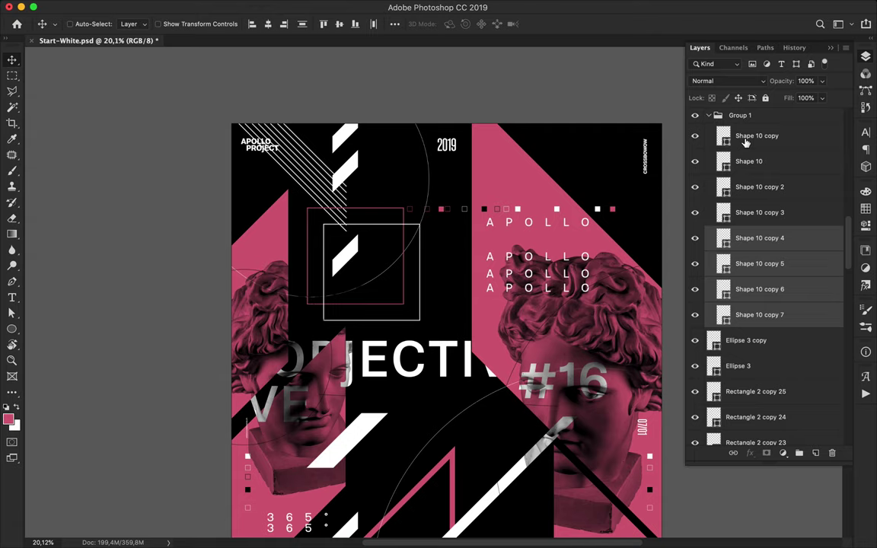
Extend the diagonal line pattern further down with another duplicated set of lines, and collapse the group.
key(ctrl+j)
drag(350, 304, 324, 230)
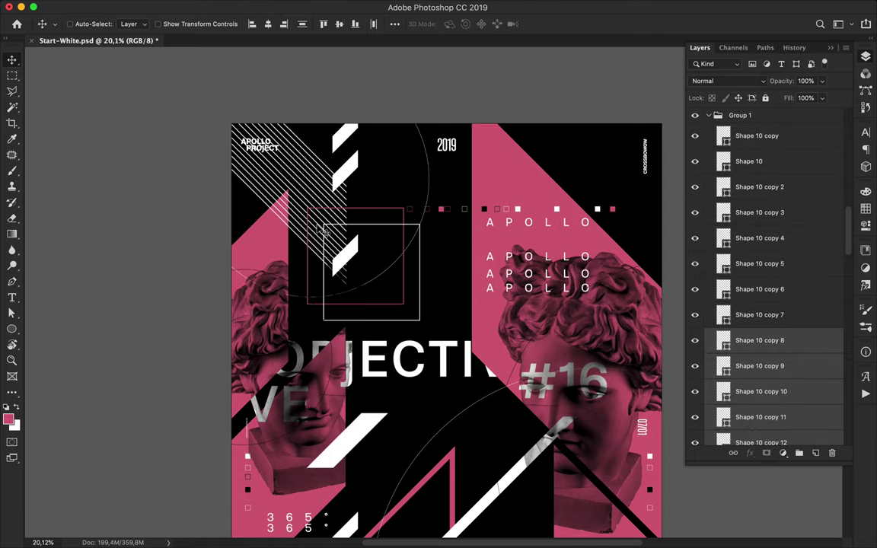
scroll(770, 224, up, 2)
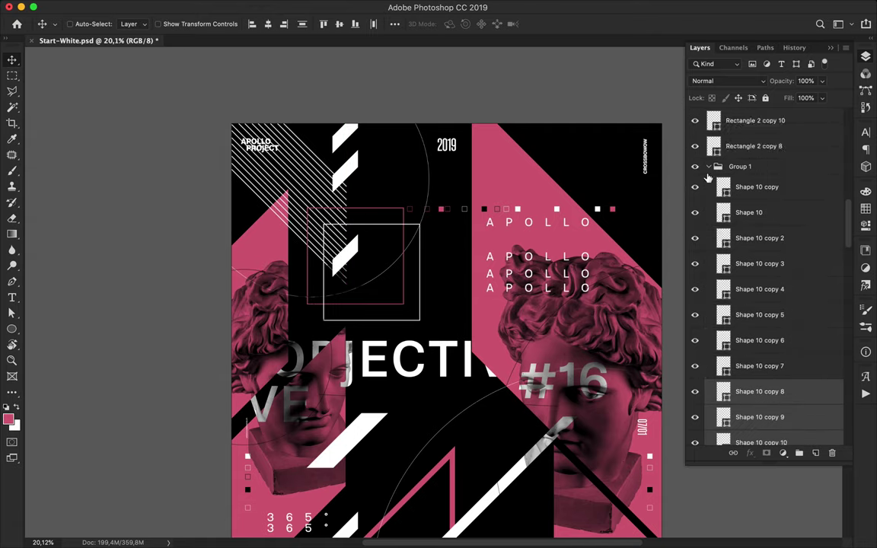
click(709, 167)
Draw a solid pink rectangle of about 716 × 341 px without a stroke behind the APOLLO PROJECT text.
click(745, 151)
key(m)
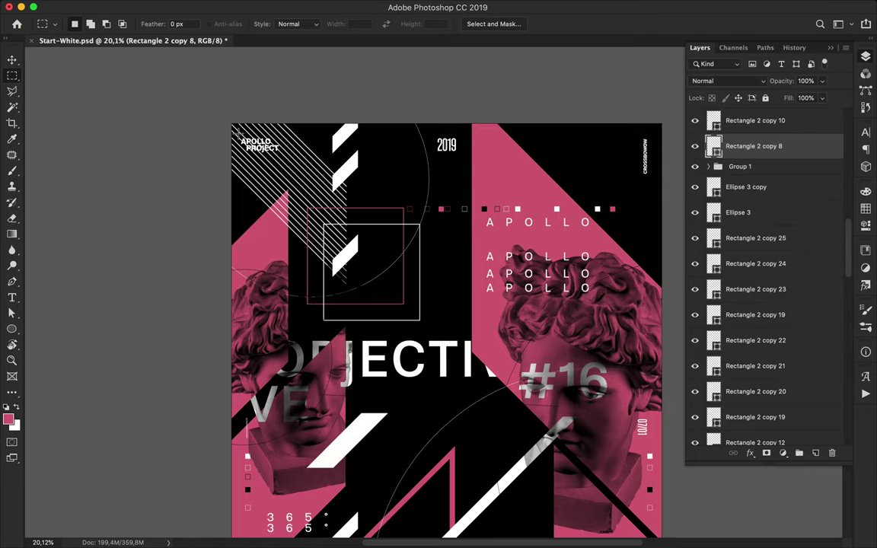
key(u)
drag(238, 134, 282, 154)
key(a)
click(184, 24)
click(133, 88)
key(v)
key(super+0)
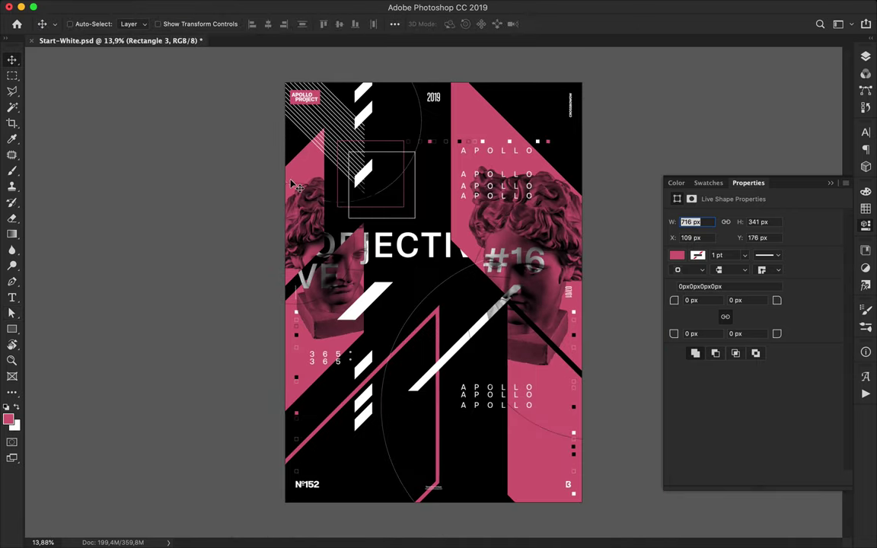
Merge a copy of the line group into one layer and place it over the poster's lower right, below the right bust.
click(867, 60)
drag(346, 164, 605, 192)
shift+click(757, 212)
key(super+e)
drag(566, 240, 489, 408)
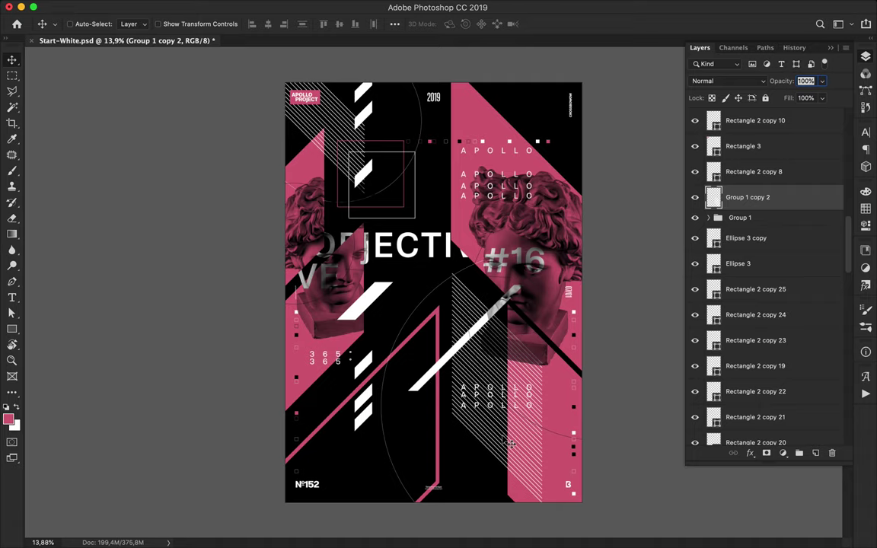
Flip another copy of the line group horizontally and position it in the poster's bottom-left corner around №152.
drag(721, 218, 724, 236)
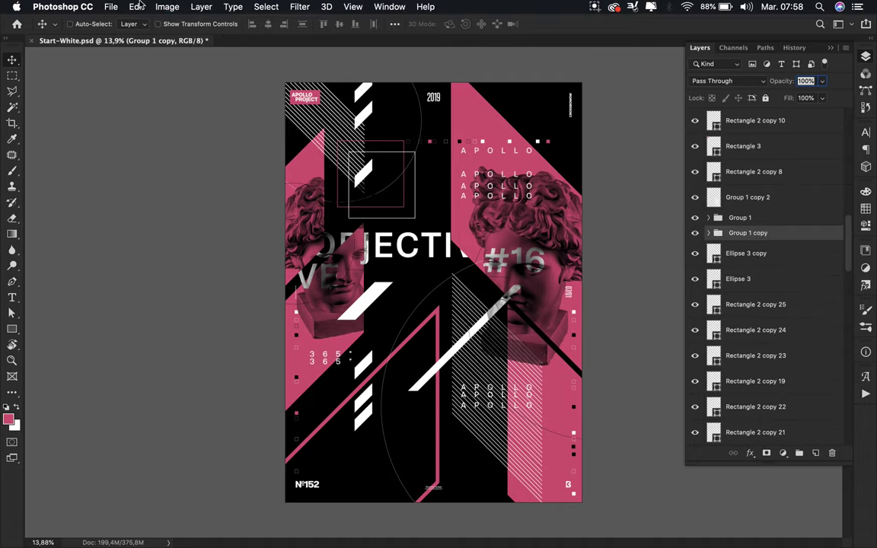
click(134, 6)
mouse_move(156, 290)
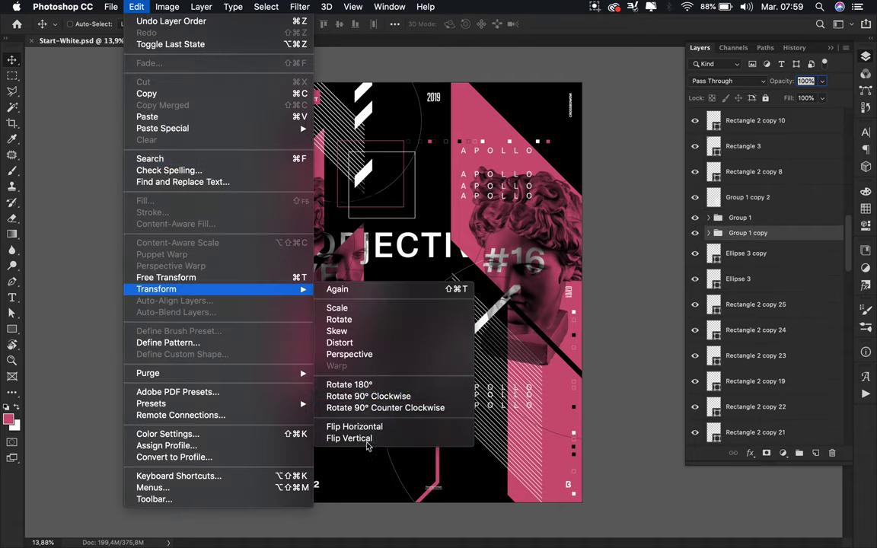
click(343, 423)
drag(298, 138, 334, 432)
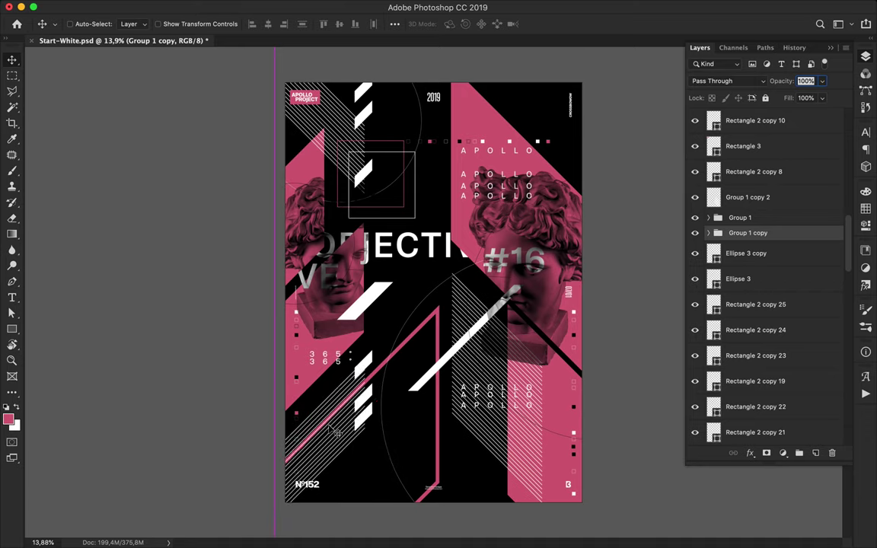
drag(409, 346, 302, 486)
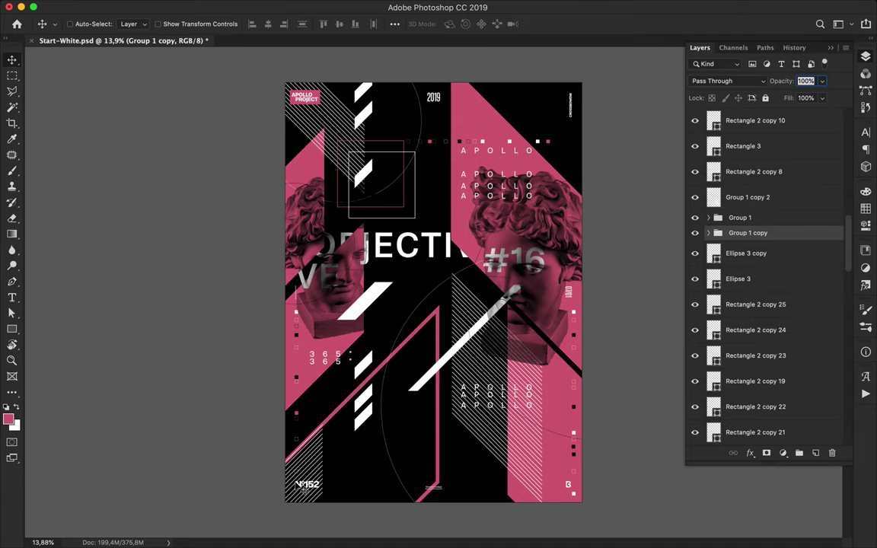
Save the poster document.
key(super+s)
click(590, 8)
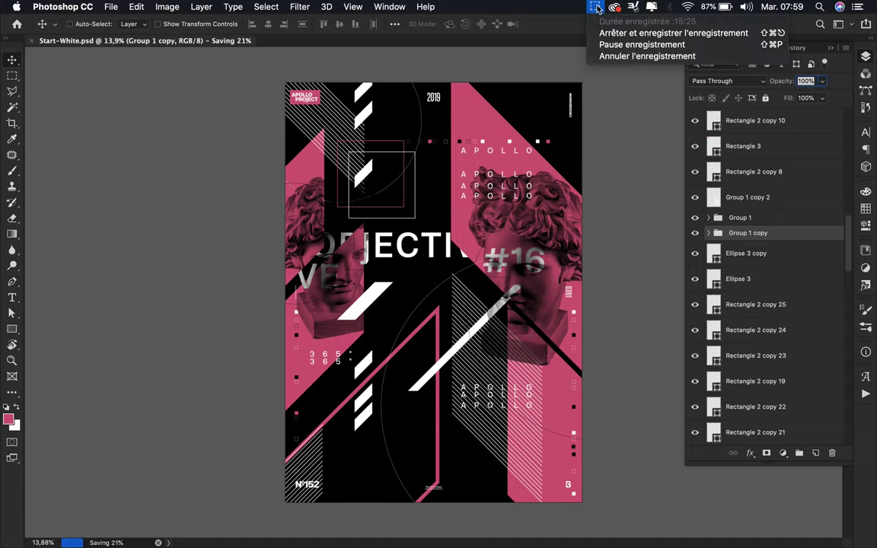